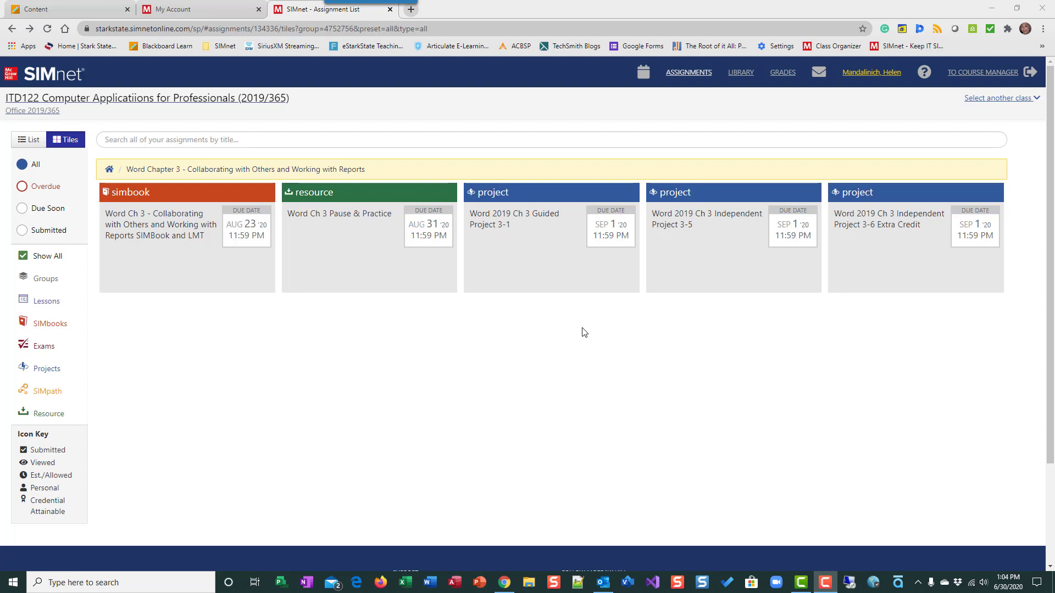
Open the Word 2019 Ch 3 Guided Project 3-1 assignment and download its start file and solution.
click(528, 252)
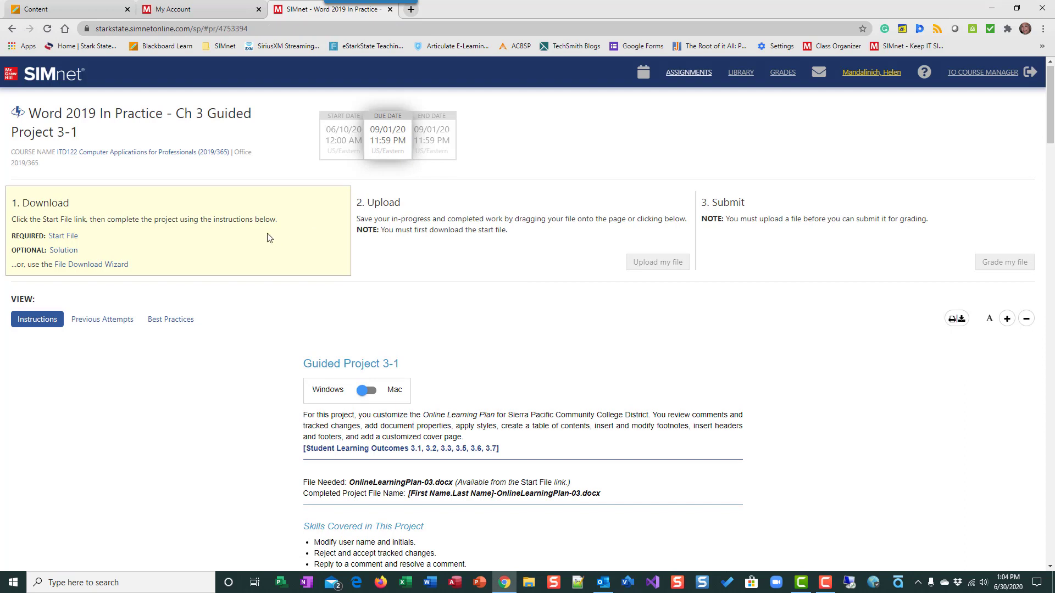
click(64, 236)
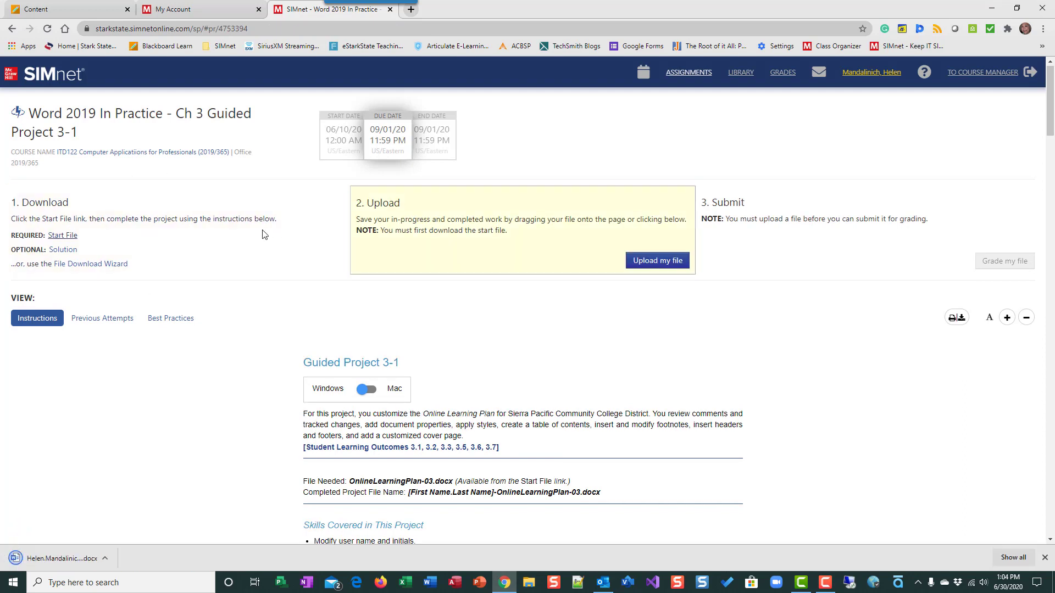
click(60, 249)
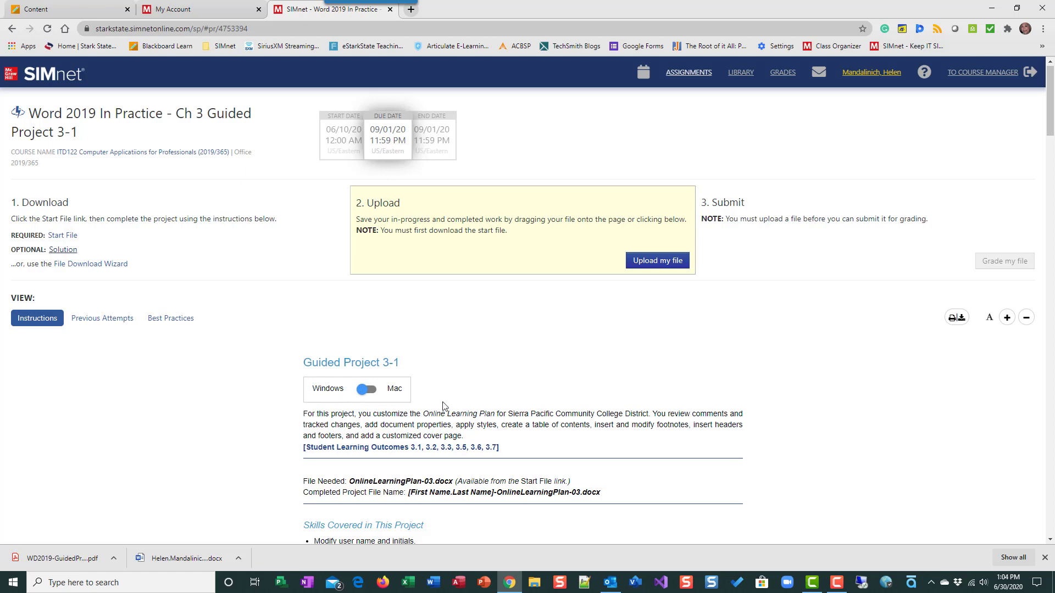
Scroll through the project instructions and open the downloaded OnlineLearningPlan-03 start file in Word.
scroll(500, 394, down, 2)
scroll(501, 395, down, 6)
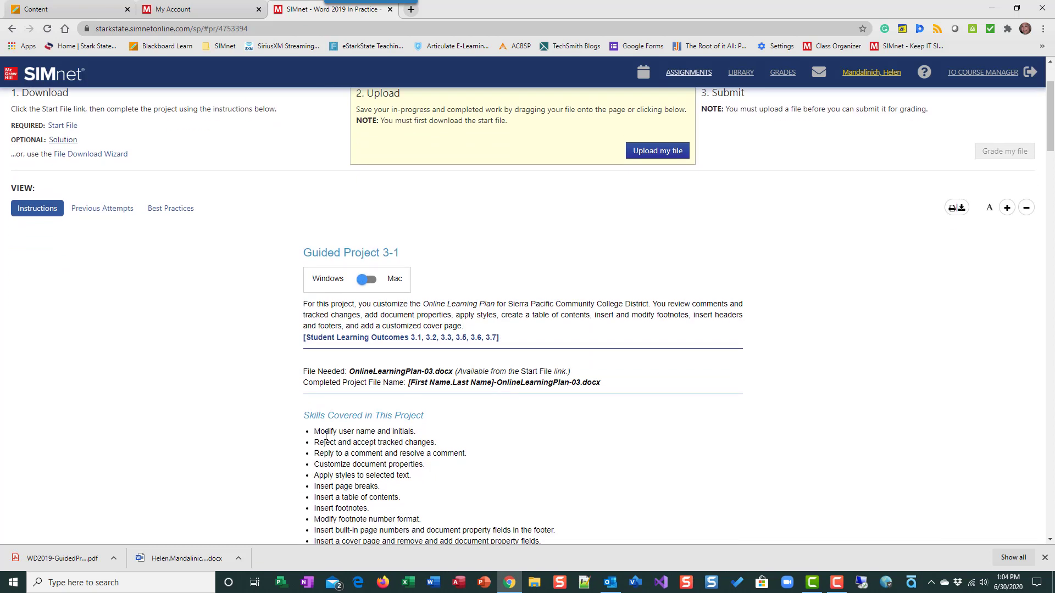
scroll(348, 427, down, 1)
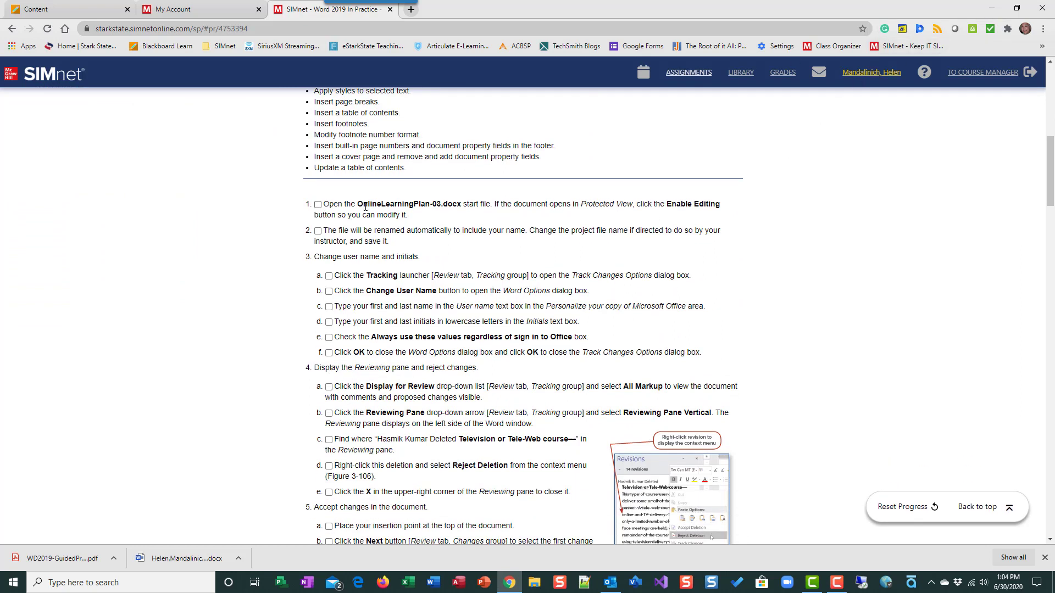
click(173, 563)
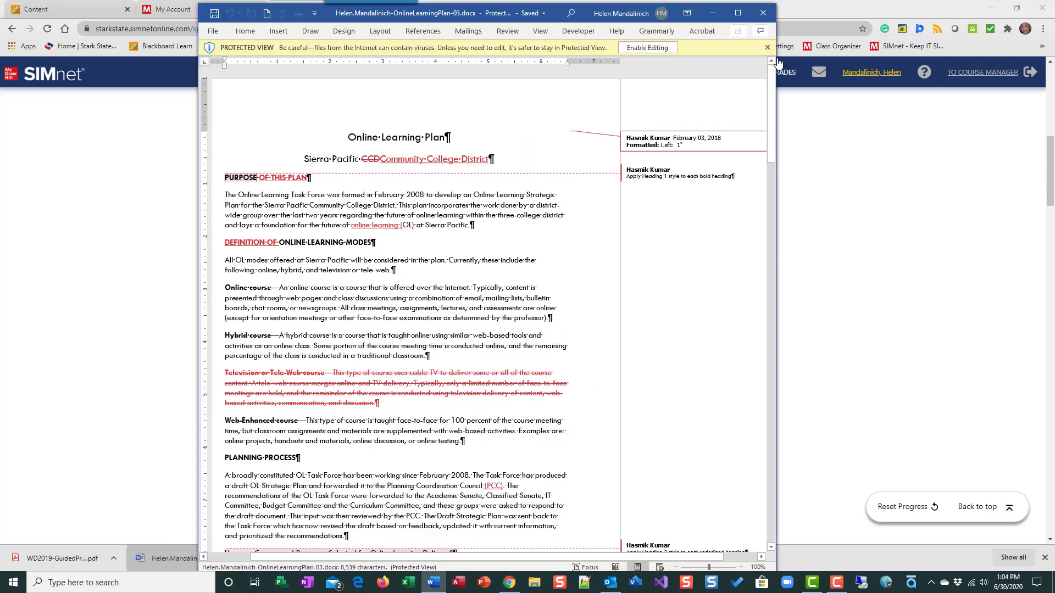
Arrange the browser instructions and the Word document side by side on screen.
drag(555, 15, 1054, 6)
click(1016, 8)
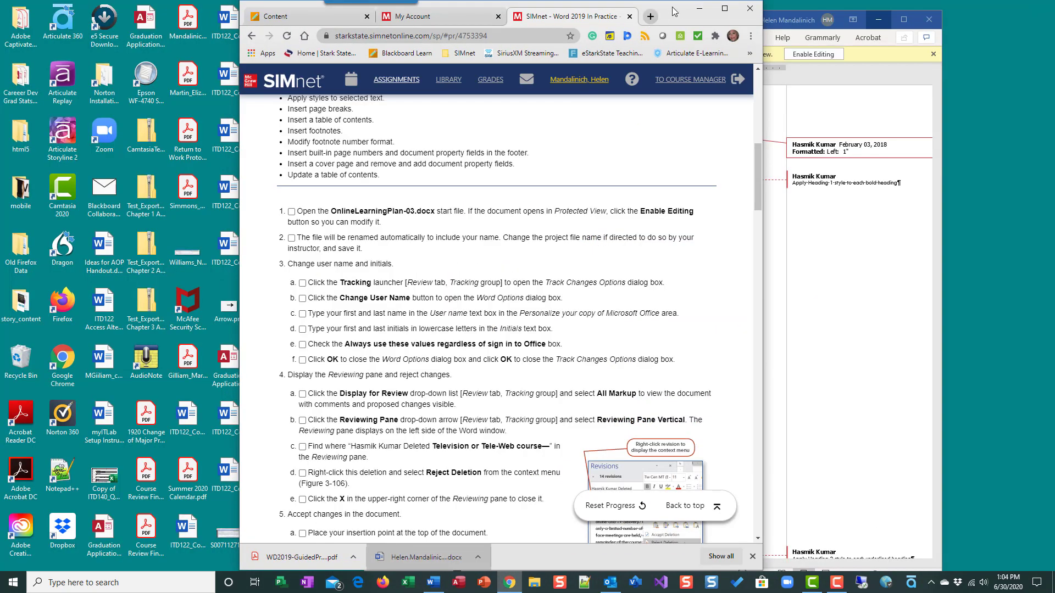
drag(671, 13, 442, 11)
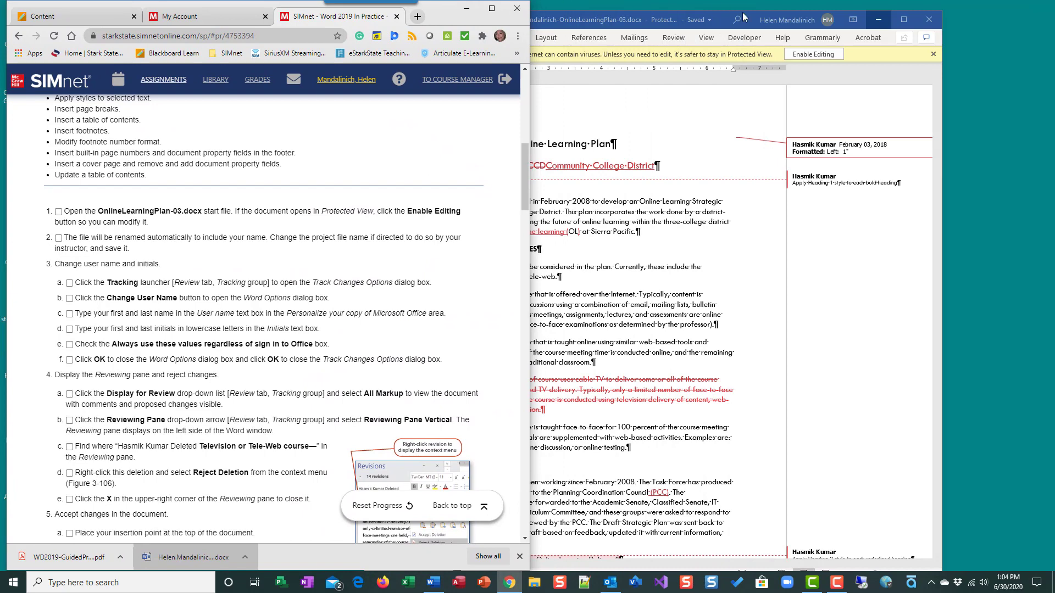
drag(725, 19, 845, 7)
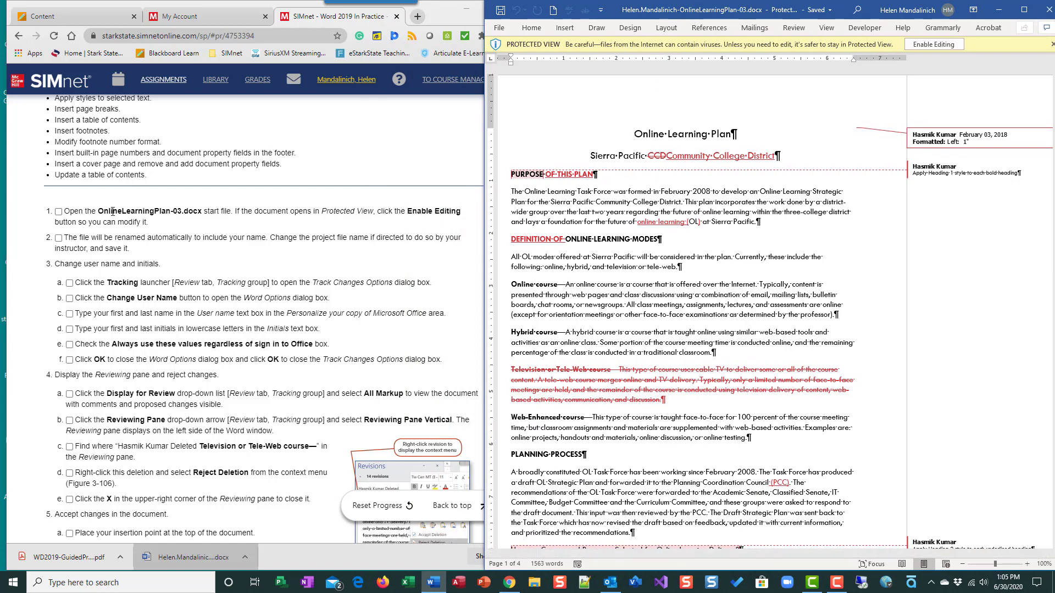
Enable editing in the document and mark instruction steps 1 and 2 as done.
click(950, 47)
click(59, 212)
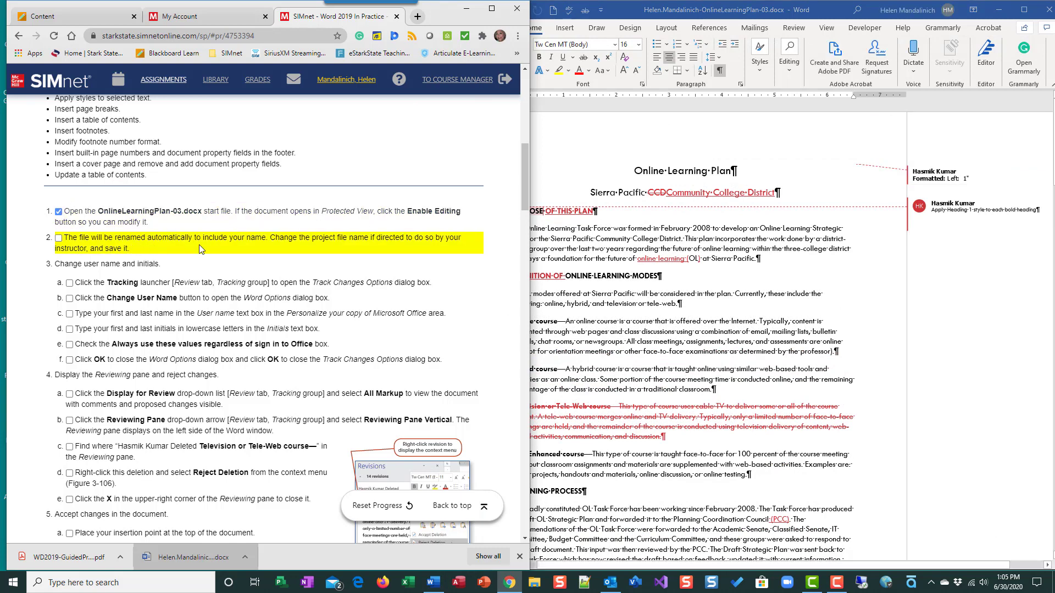
click(58, 239)
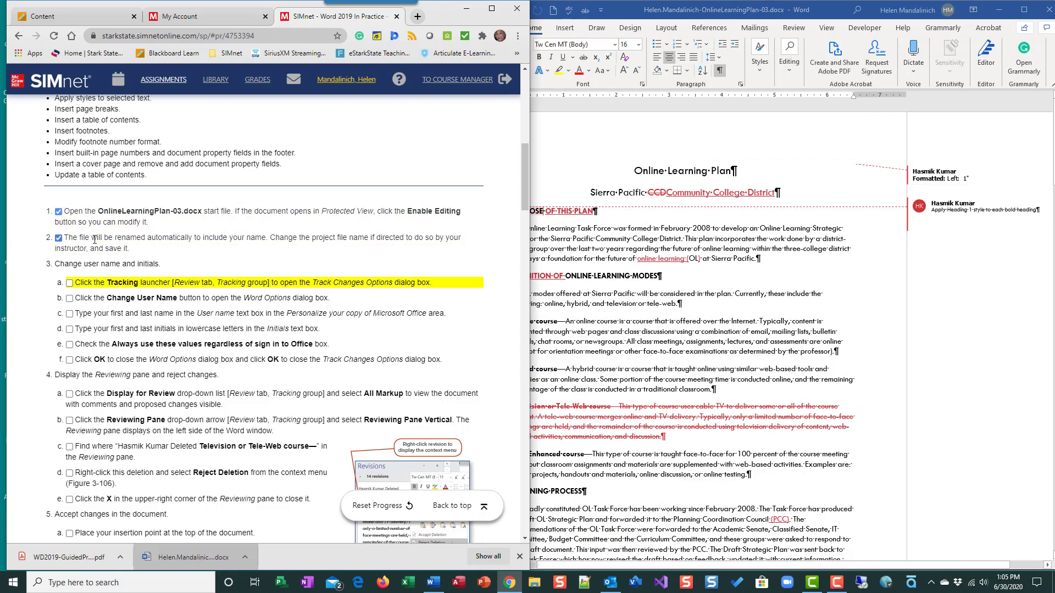
Open Track Changes Options, then Change User Name, and confirm the user name and initials in Word Options.
click(749, 277)
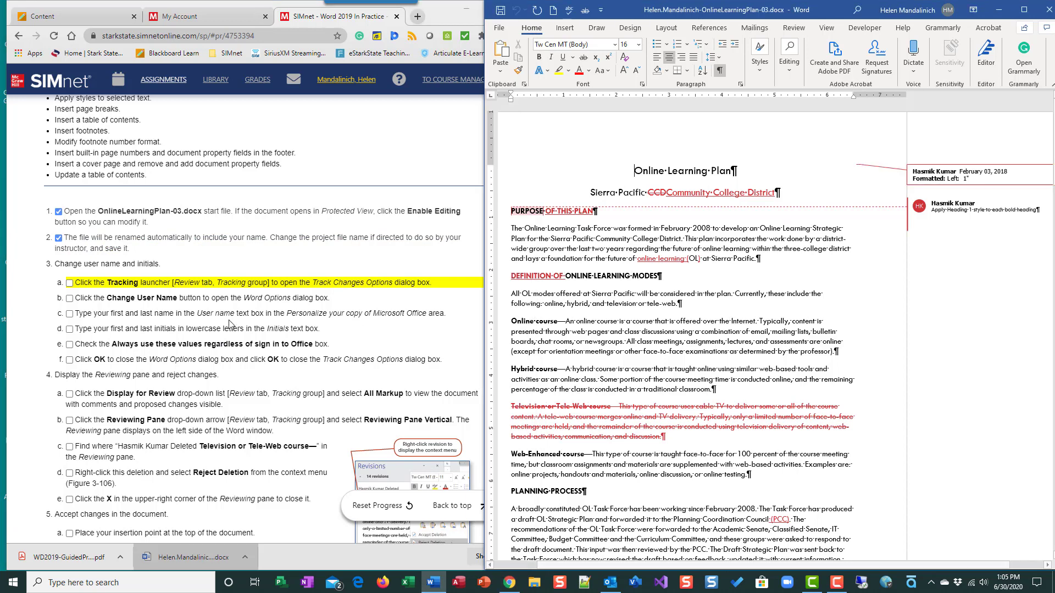
scroll(92, 281, down, 1)
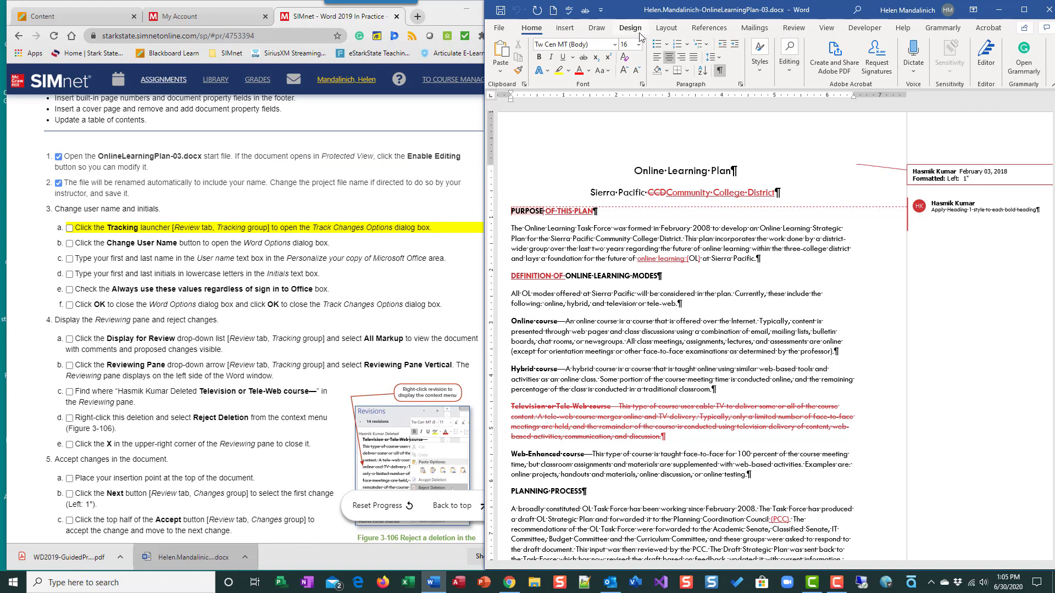
click(794, 27)
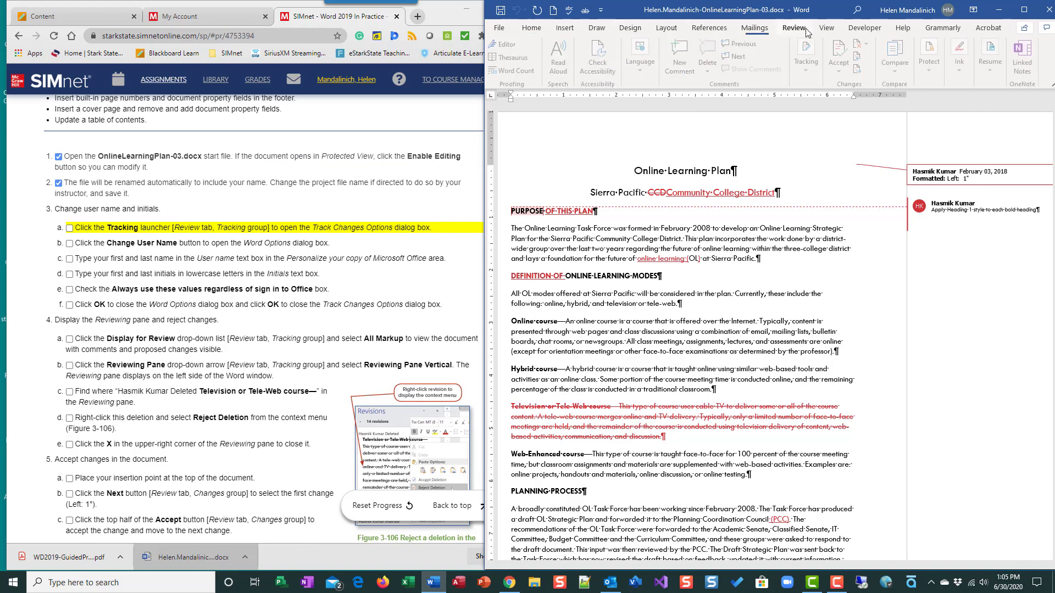
click(809, 72)
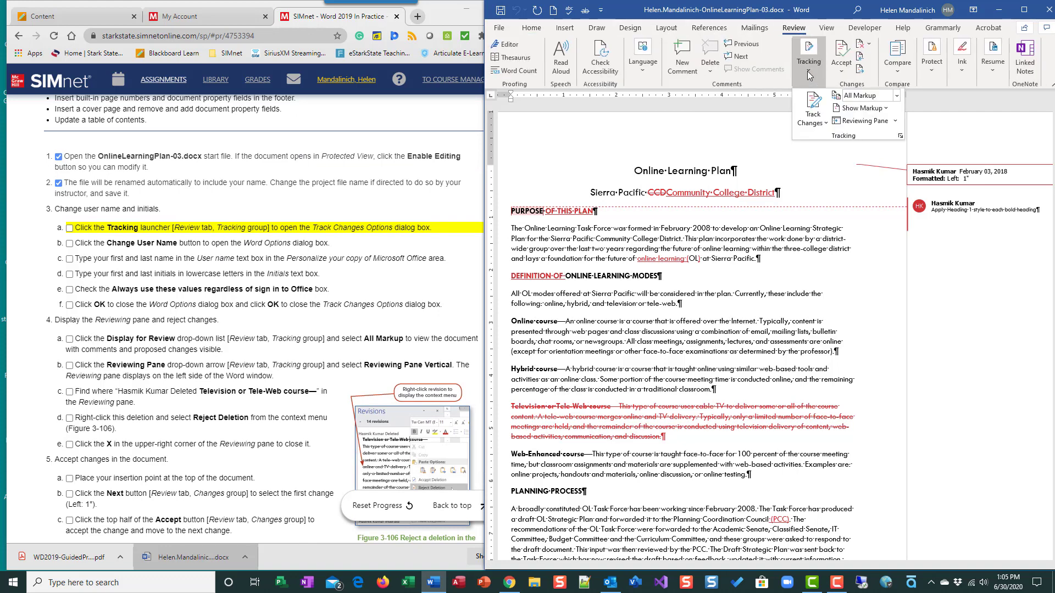
click(900, 137)
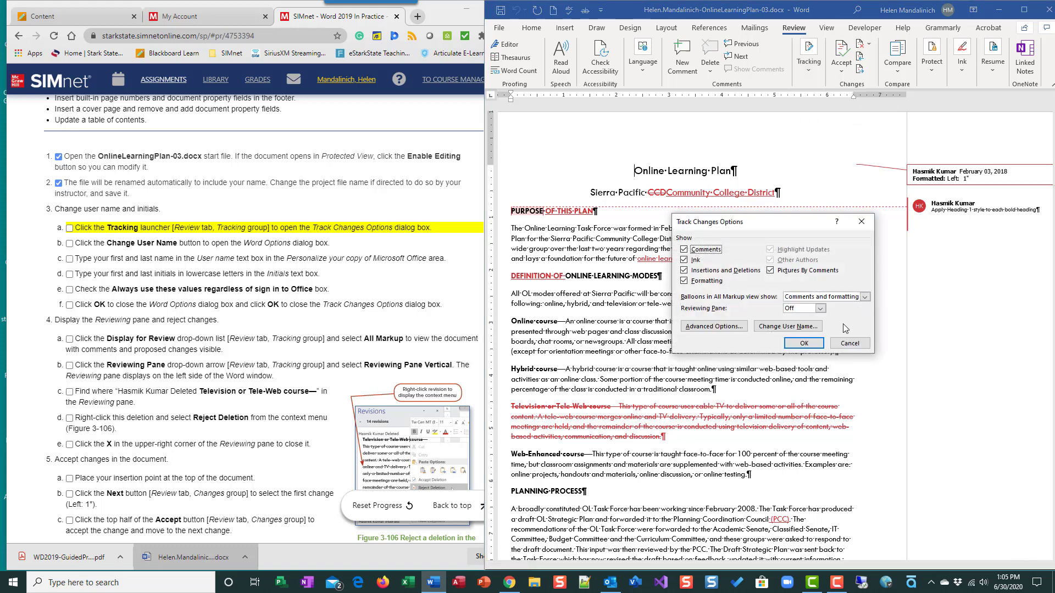
click(789, 327)
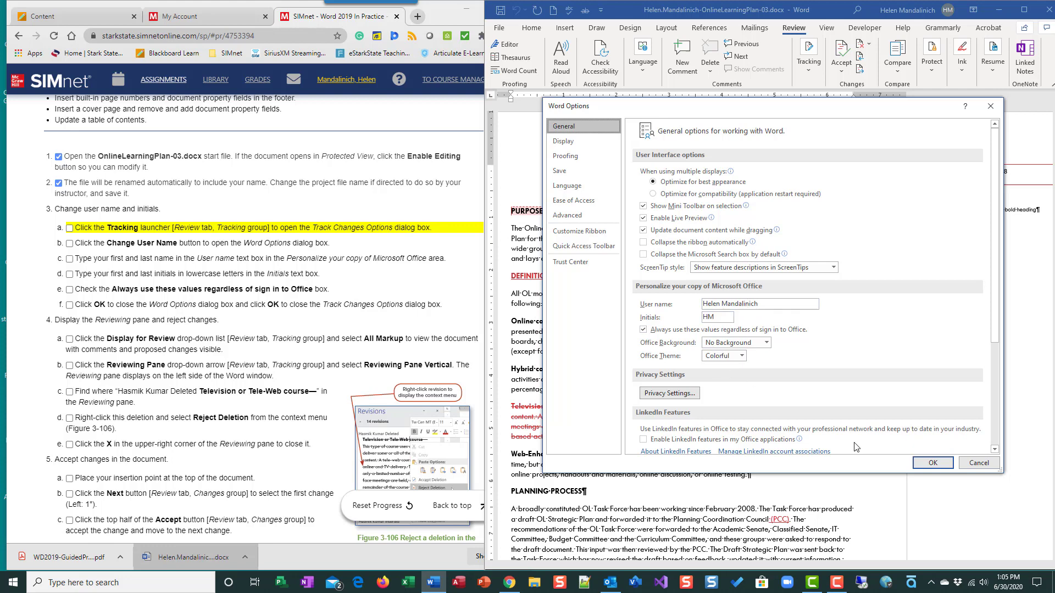
click(932, 463)
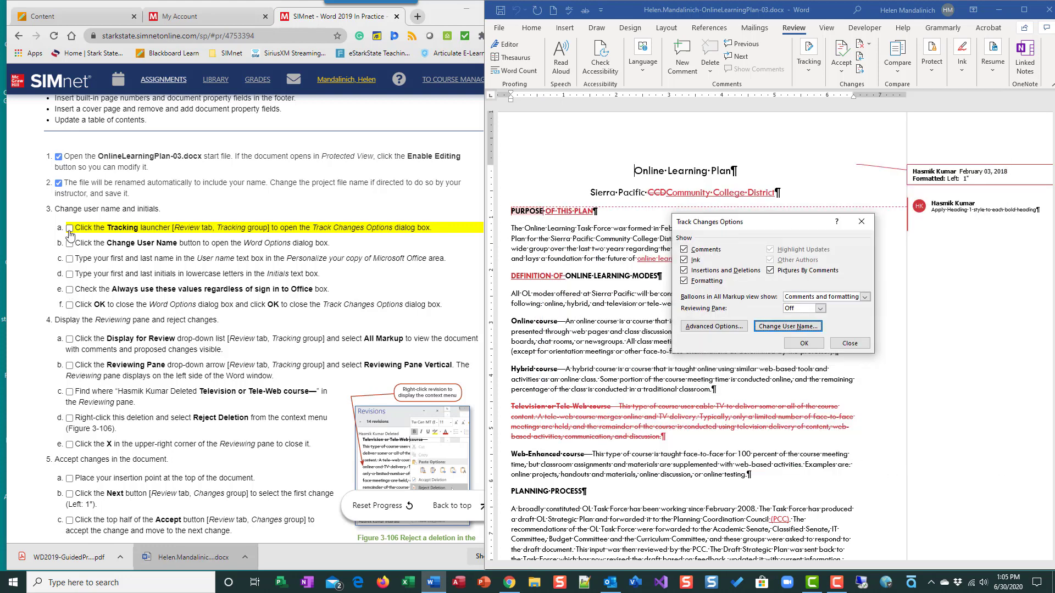
Mark instruction steps 3a through 3f as done and close the Track Changes Options dialog.
click(70, 231)
click(70, 229)
click(69, 244)
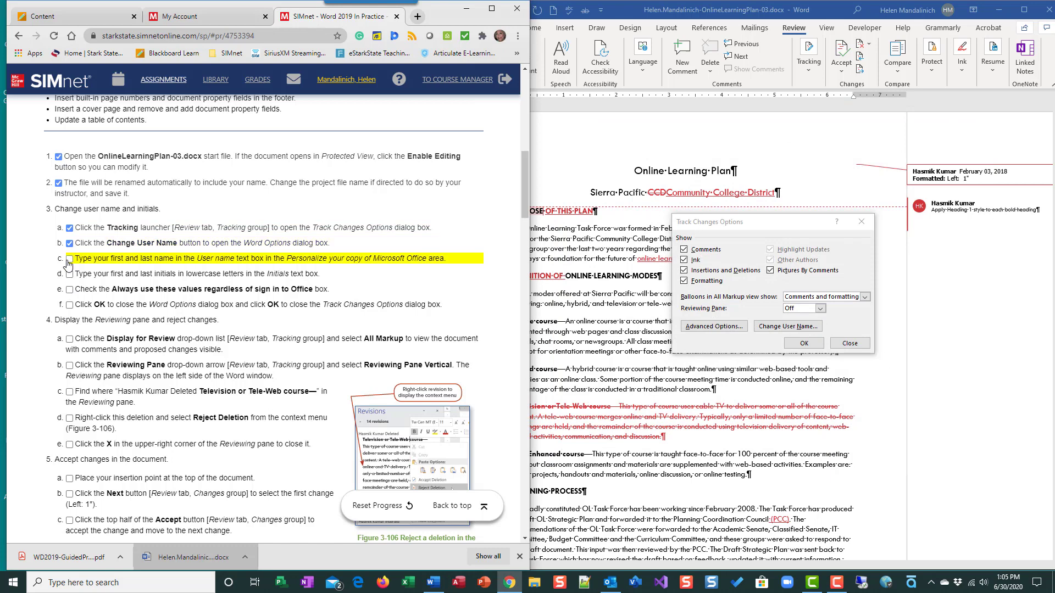
click(70, 259)
click(69, 274)
click(69, 290)
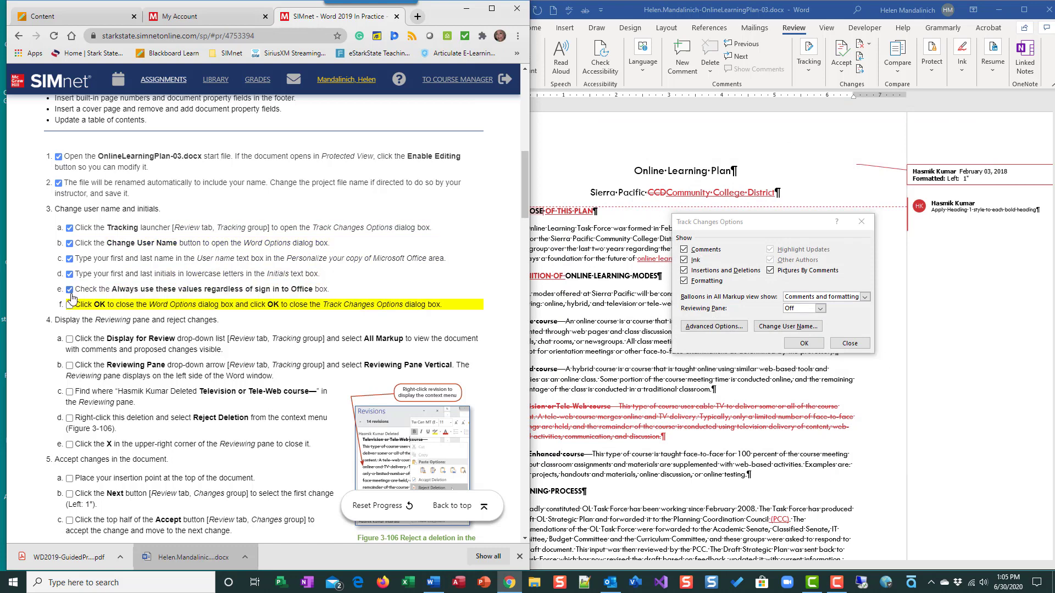
click(70, 305)
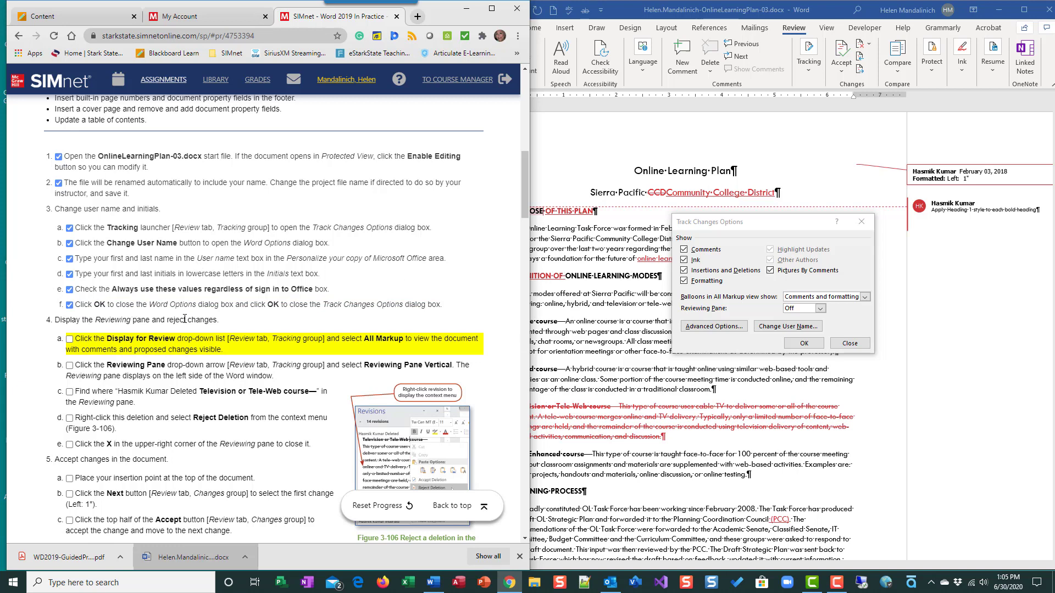
click(819, 344)
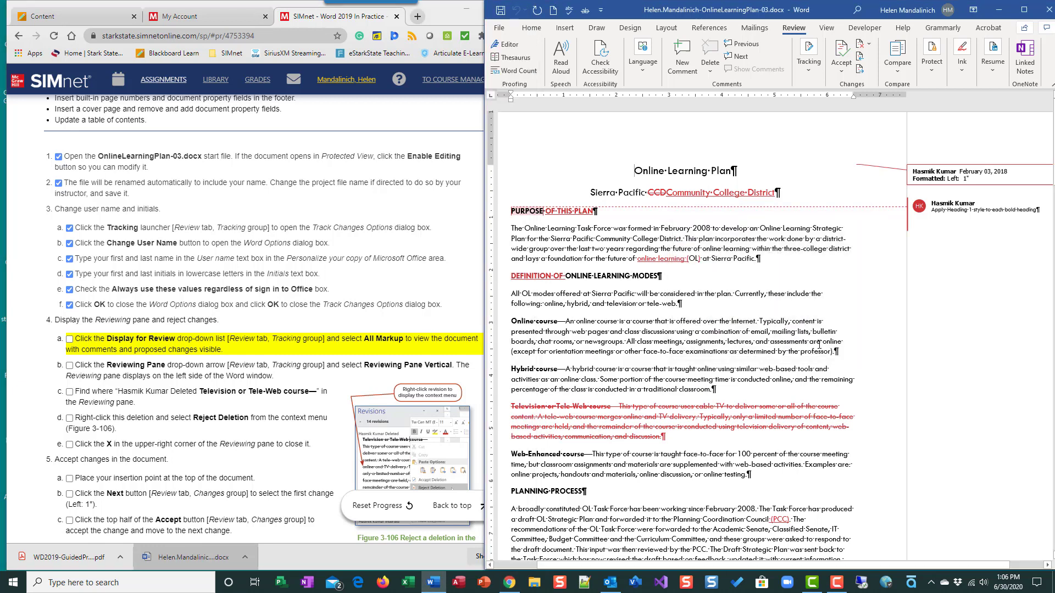
Check that the Display for Review setting is All Markup and mark instruction step 4a as done.
scroll(106, 391, down, 1)
scroll(106, 390, down, 3)
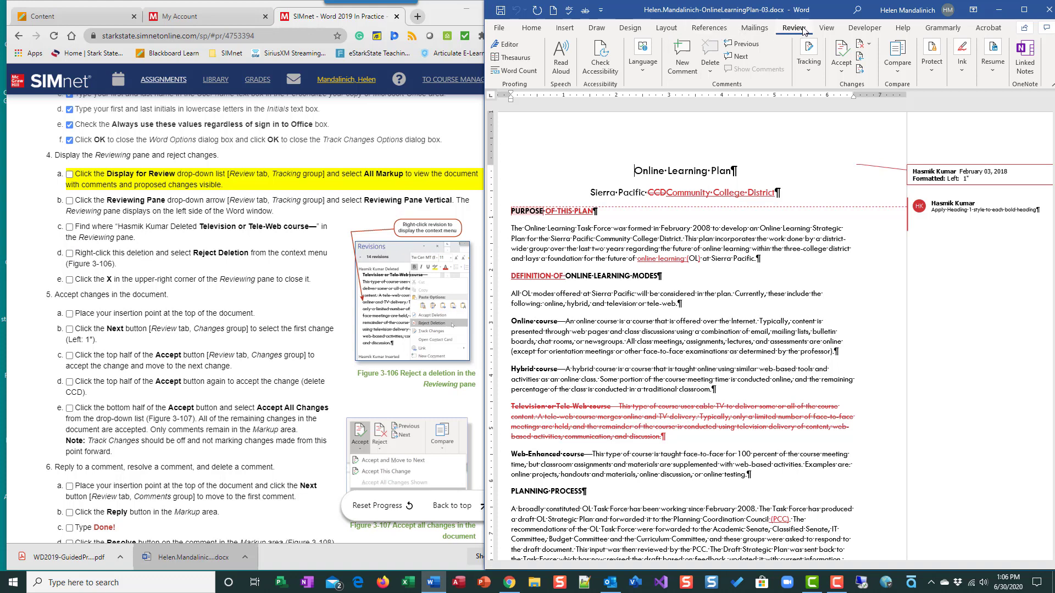
click(809, 68)
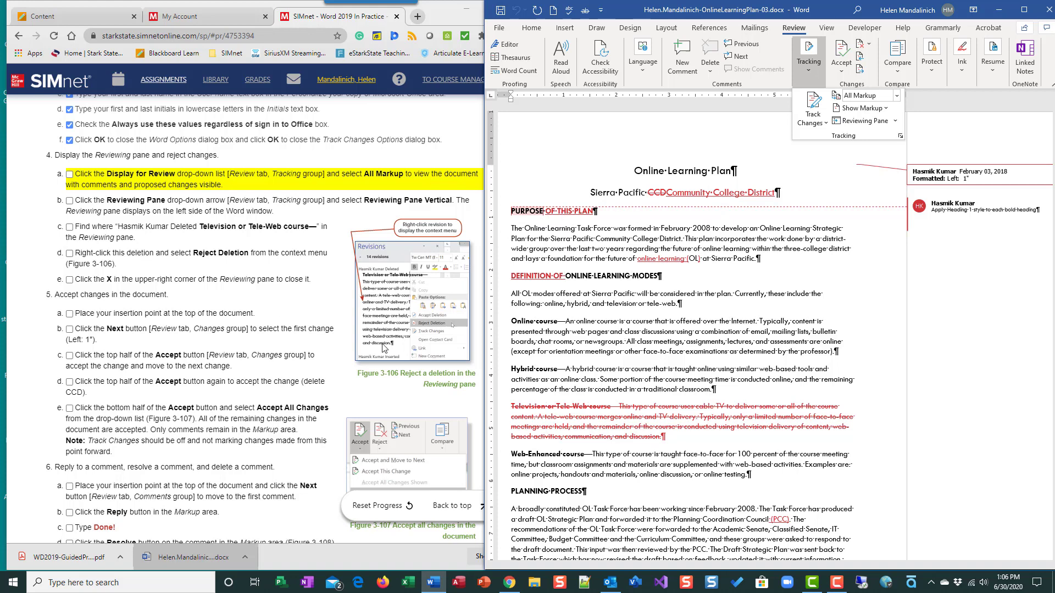
click(70, 175)
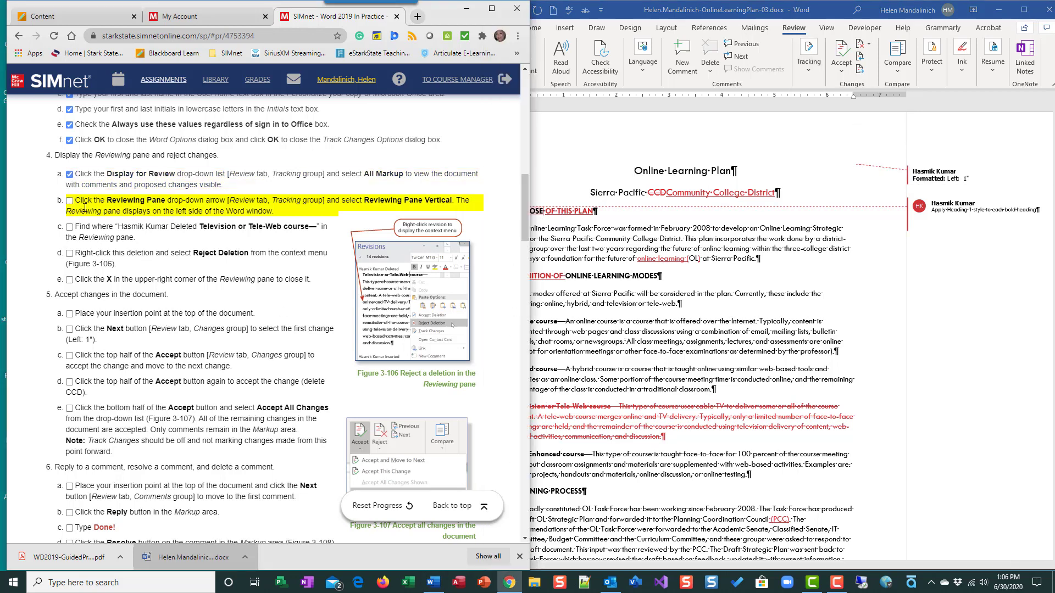
click(69, 201)
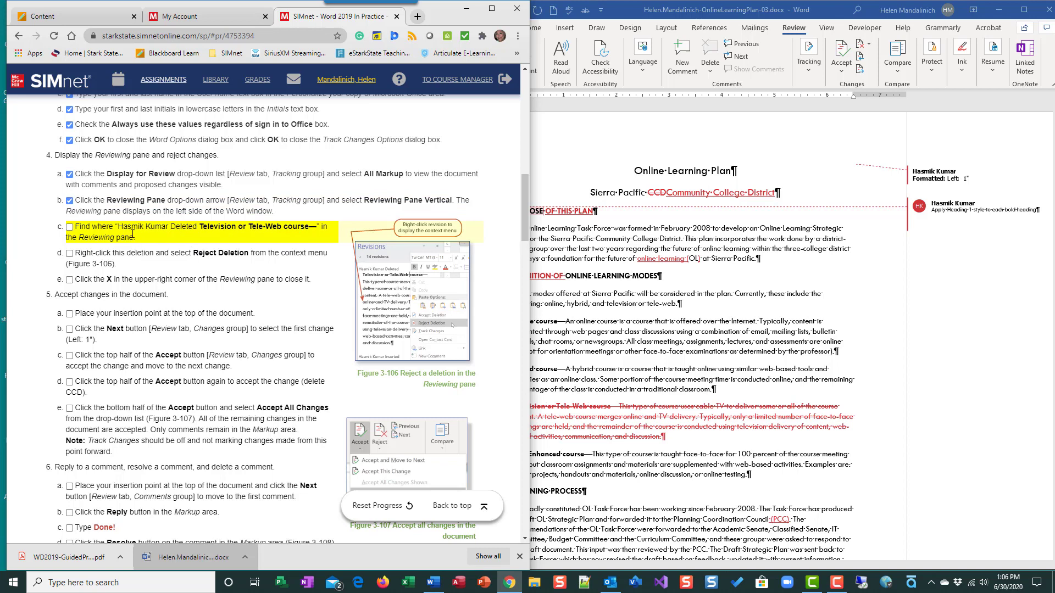
click(833, 295)
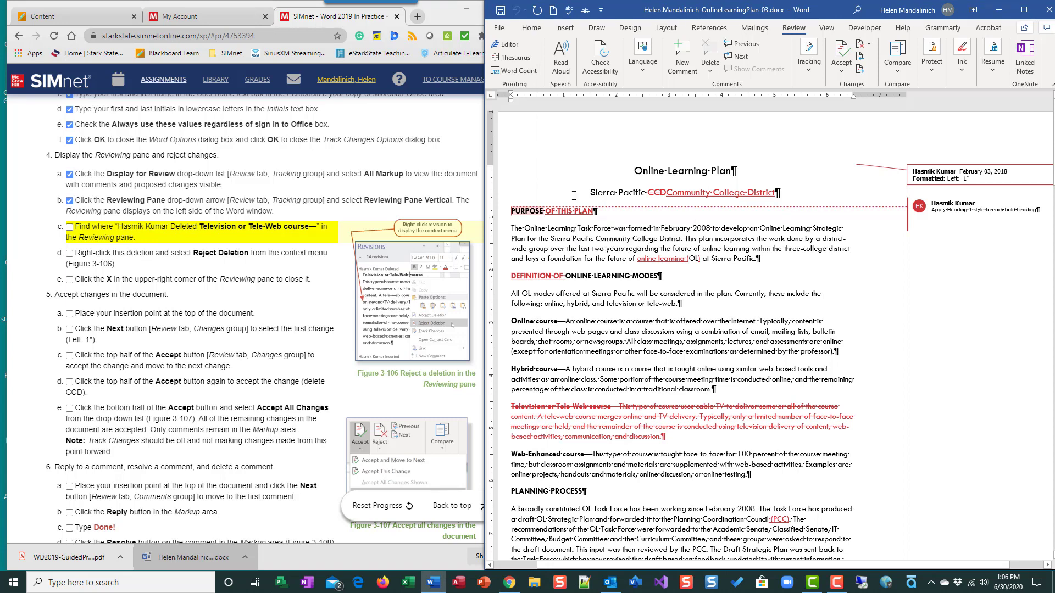
click(70, 201)
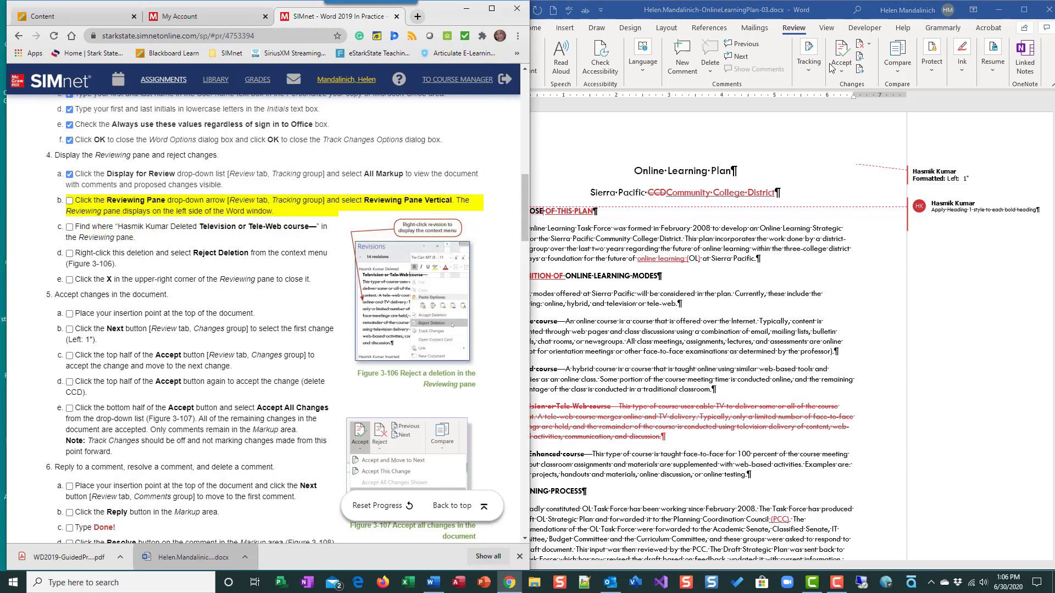
Show the Reviewing Pane Vertical and mark instruction step 4b as done.
click(813, 75)
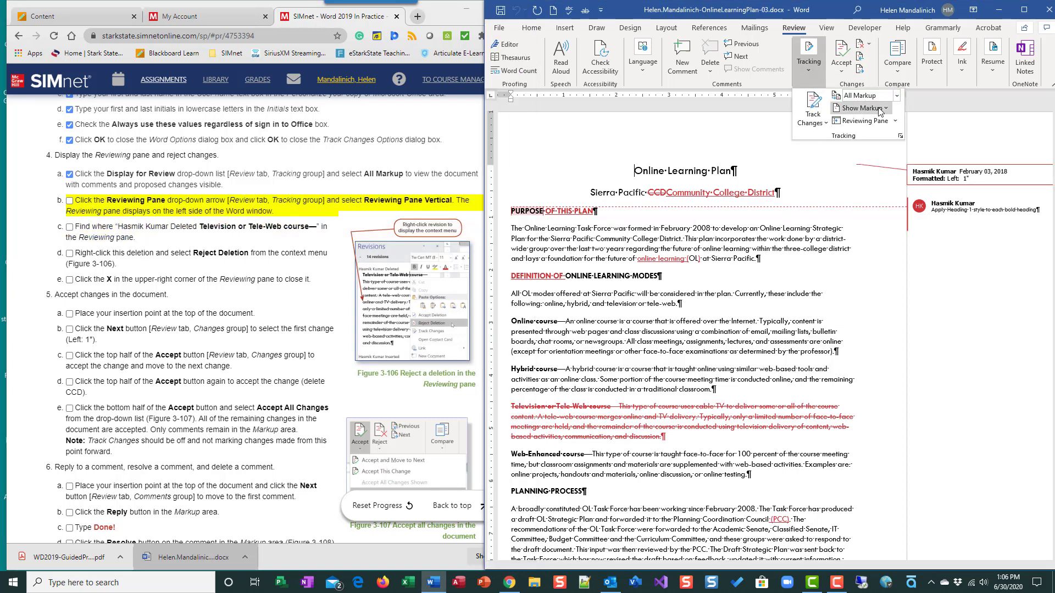
click(895, 122)
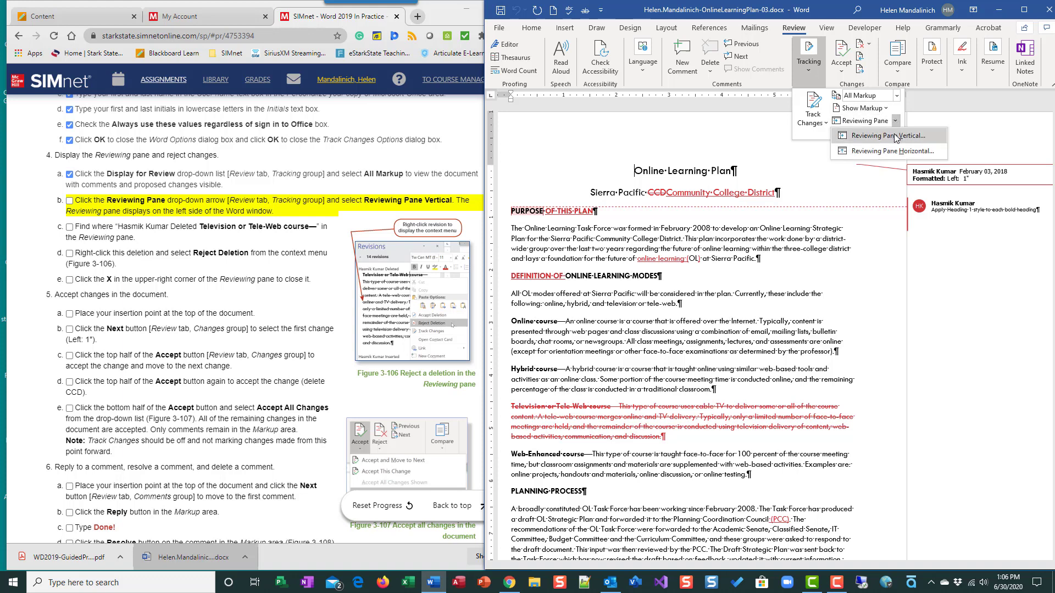
click(897, 137)
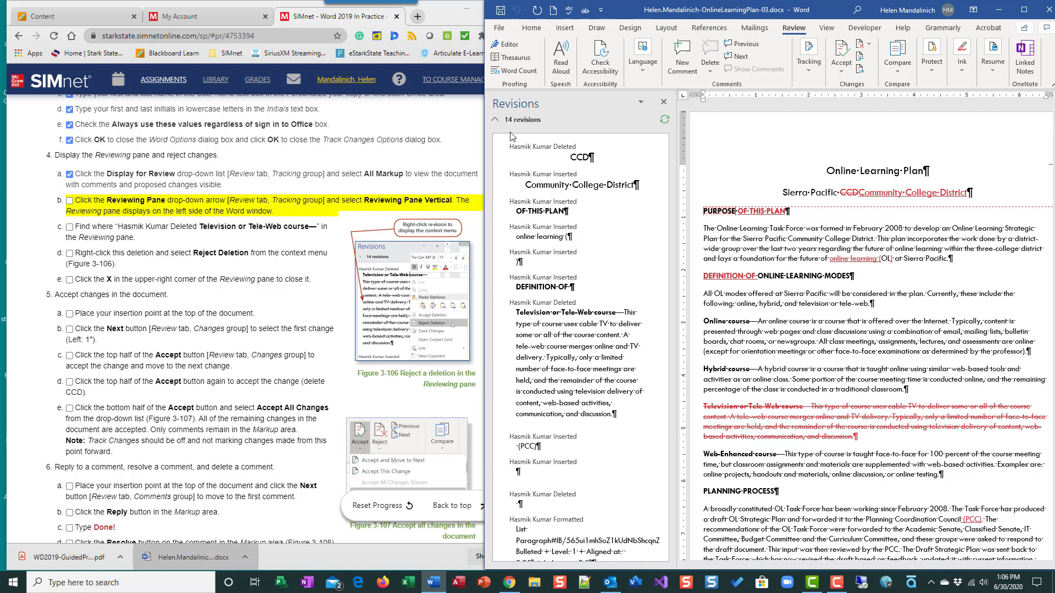
click(92, 230)
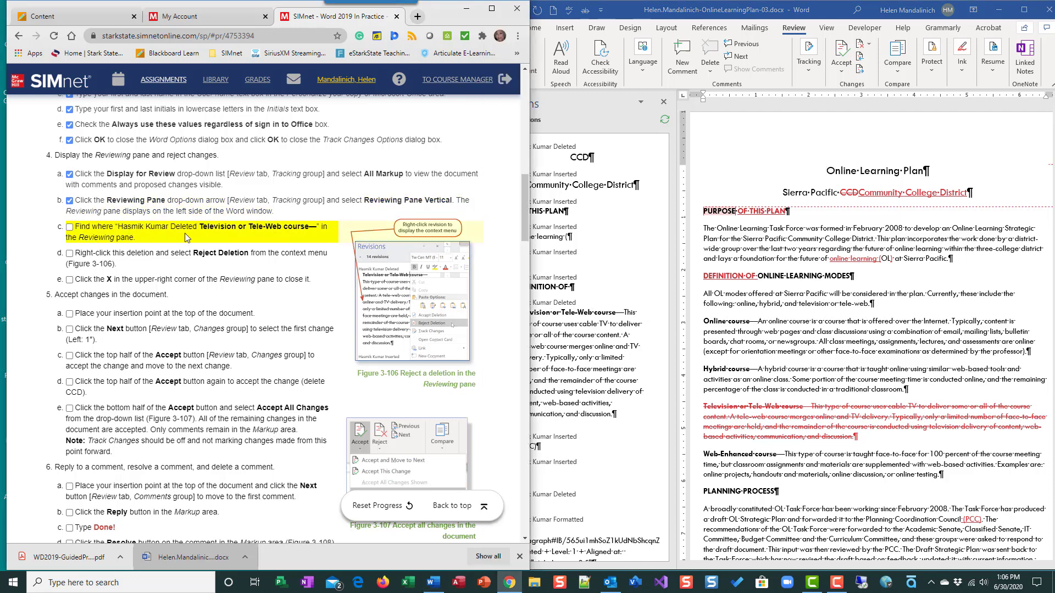
Reject the tracked deletion of the Television or Tele-Web course paragraph from the Revisions pane.
click(616, 250)
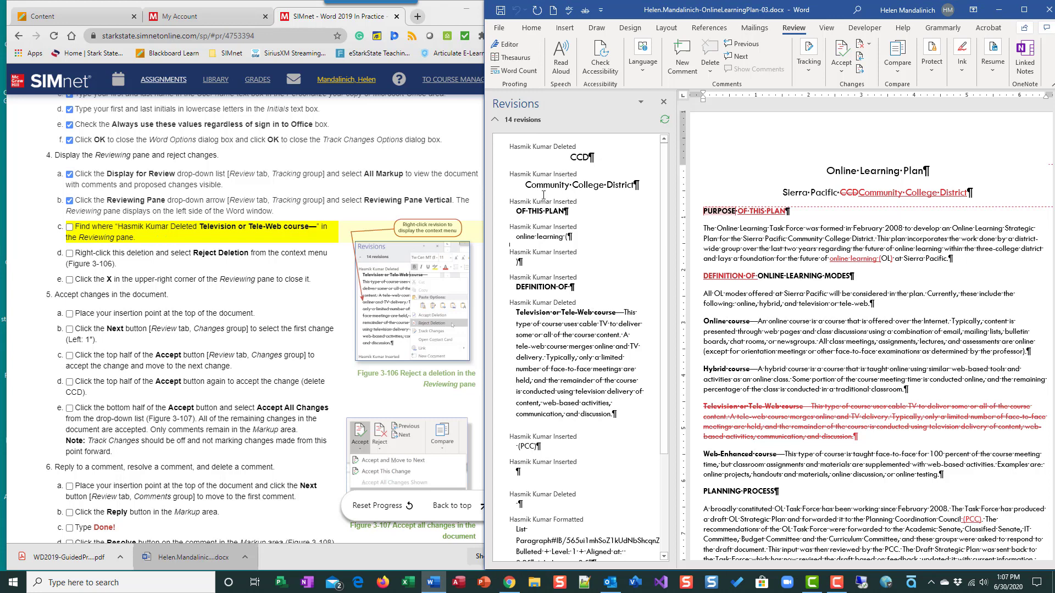
right_click(537, 304)
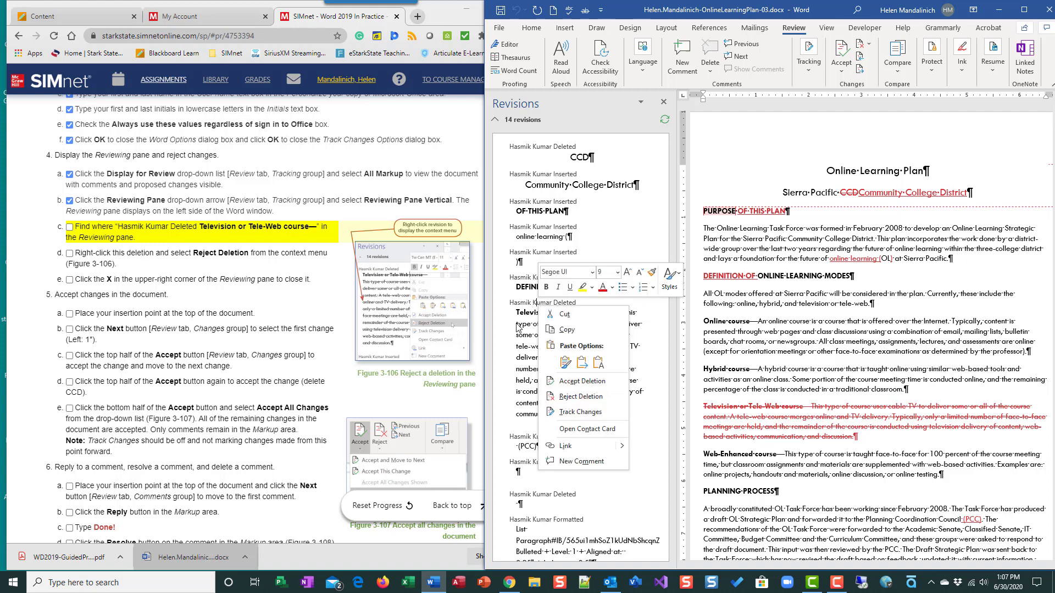
click(579, 397)
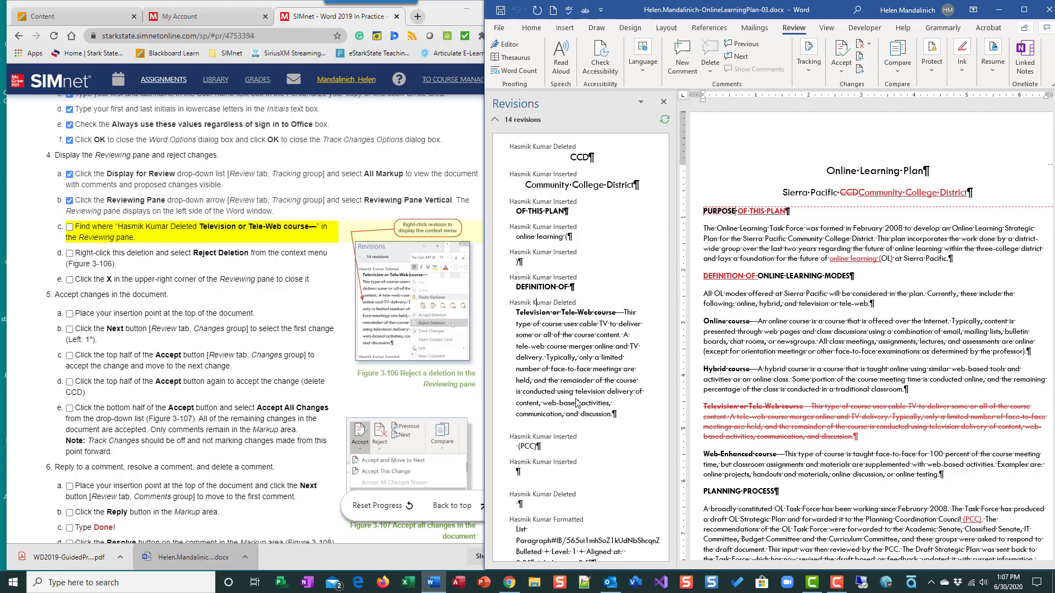
Close the Reviewing pane and mark instruction steps 4c through 4e as done.
click(69, 227)
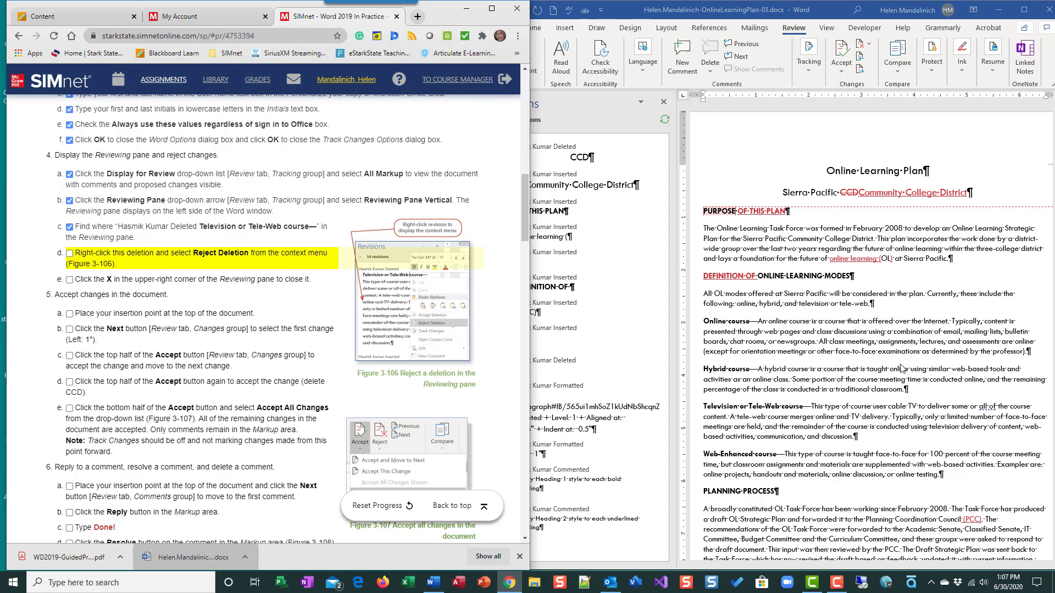
click(567, 340)
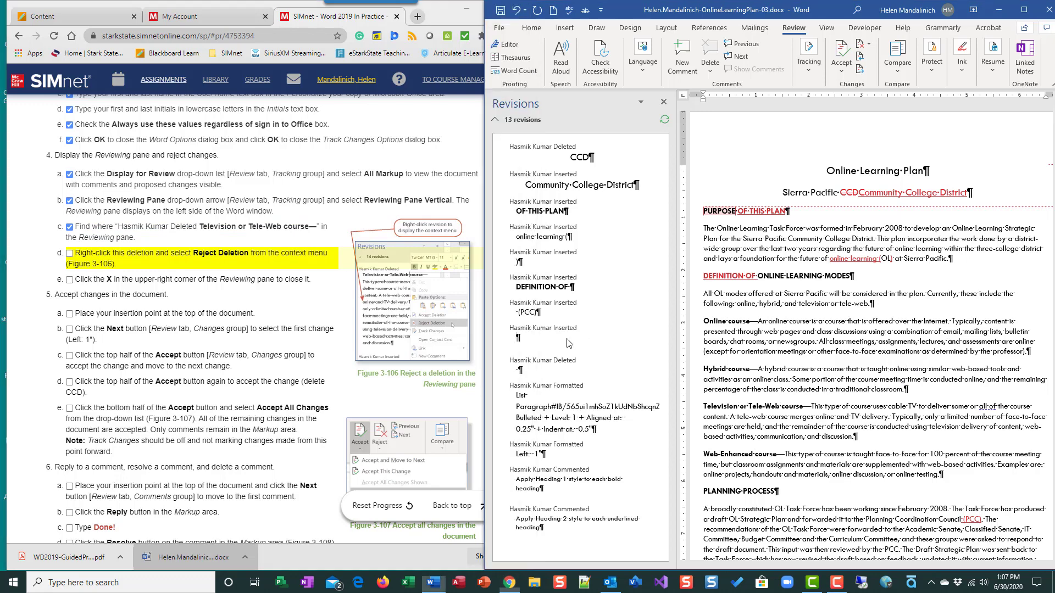
click(664, 103)
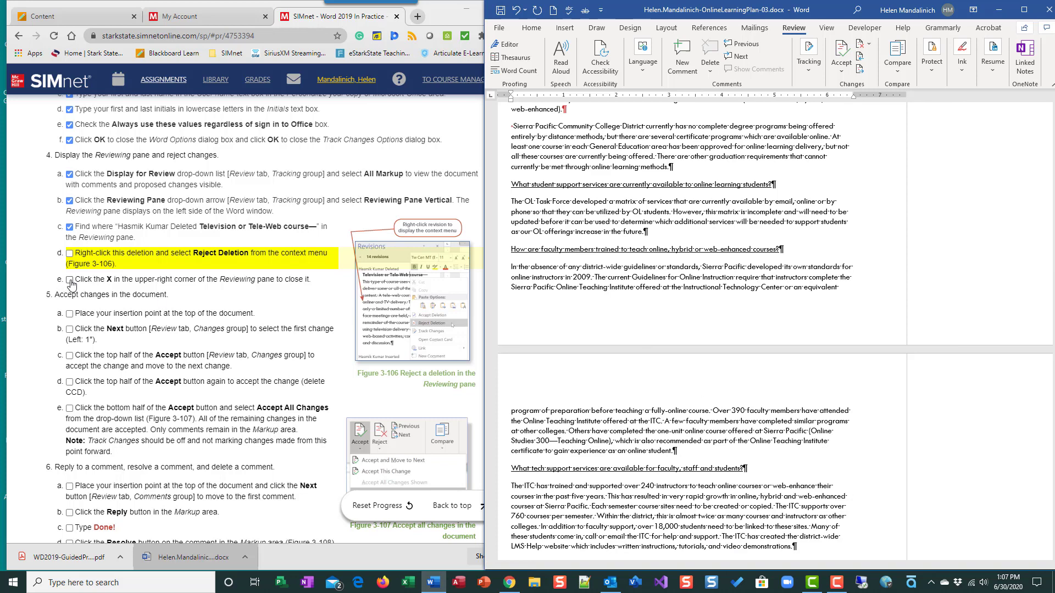
click(69, 261)
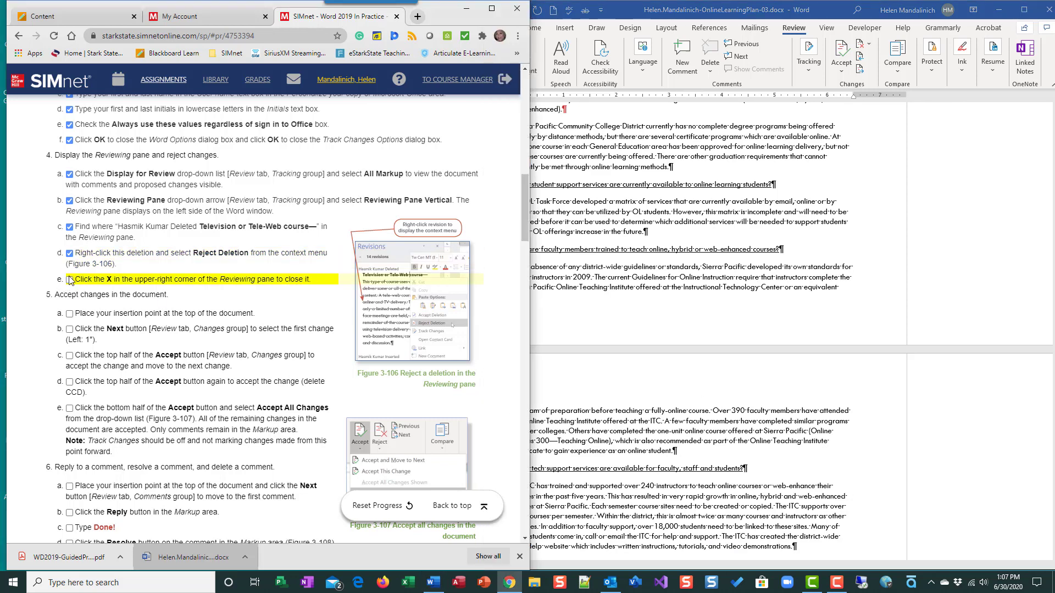
click(70, 280)
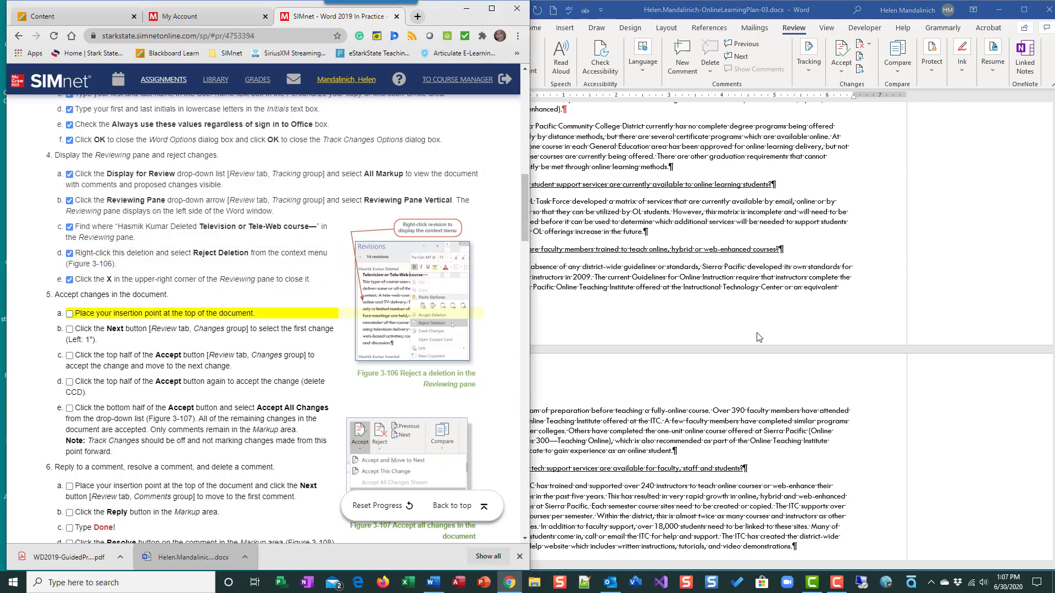
Place the insertion point at the top of the document and mark instruction step 5a as done.
click(718, 309)
scroll(718, 309, up, 1)
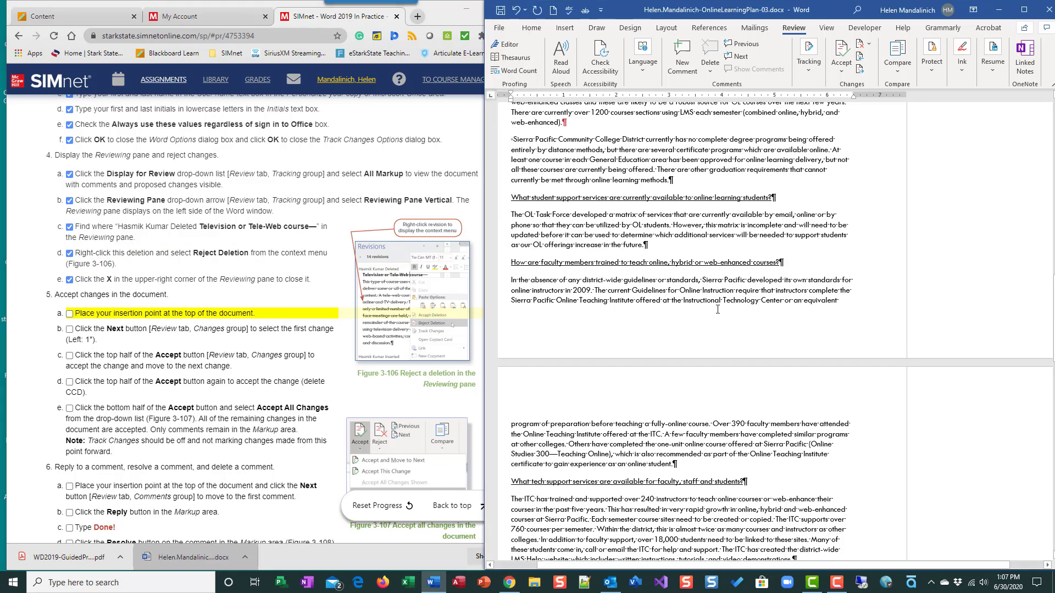
key(ctrl+Home)
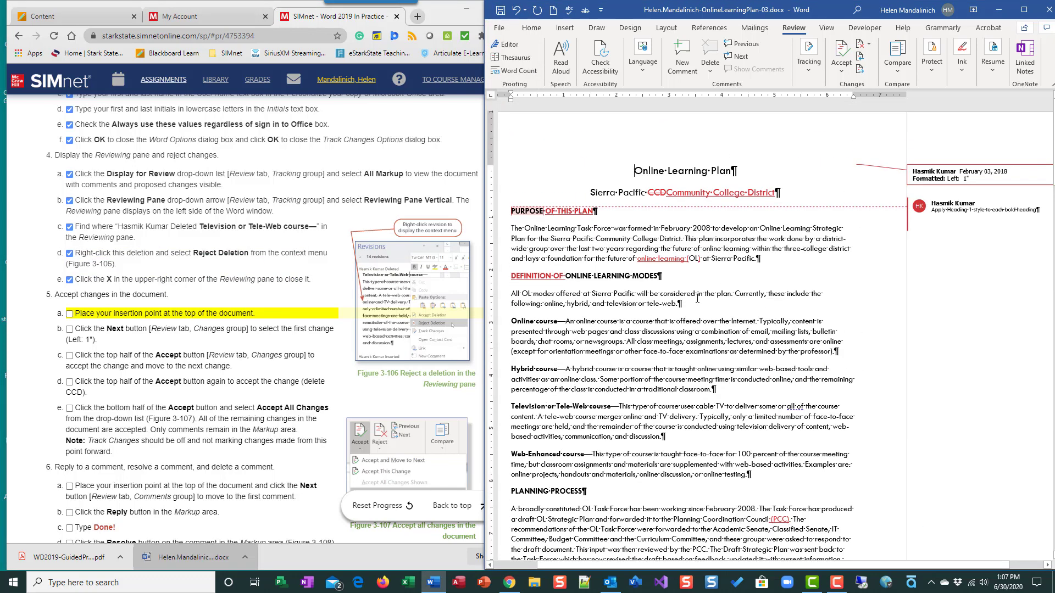
click(69, 314)
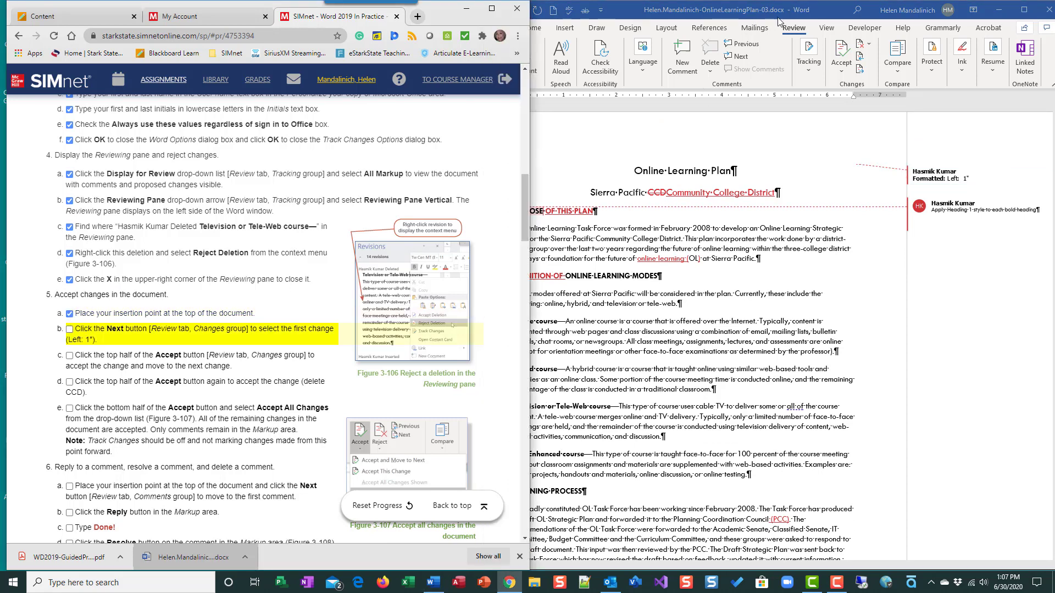
Move to the first tracked change and mark instruction step 5b as done.
click(862, 70)
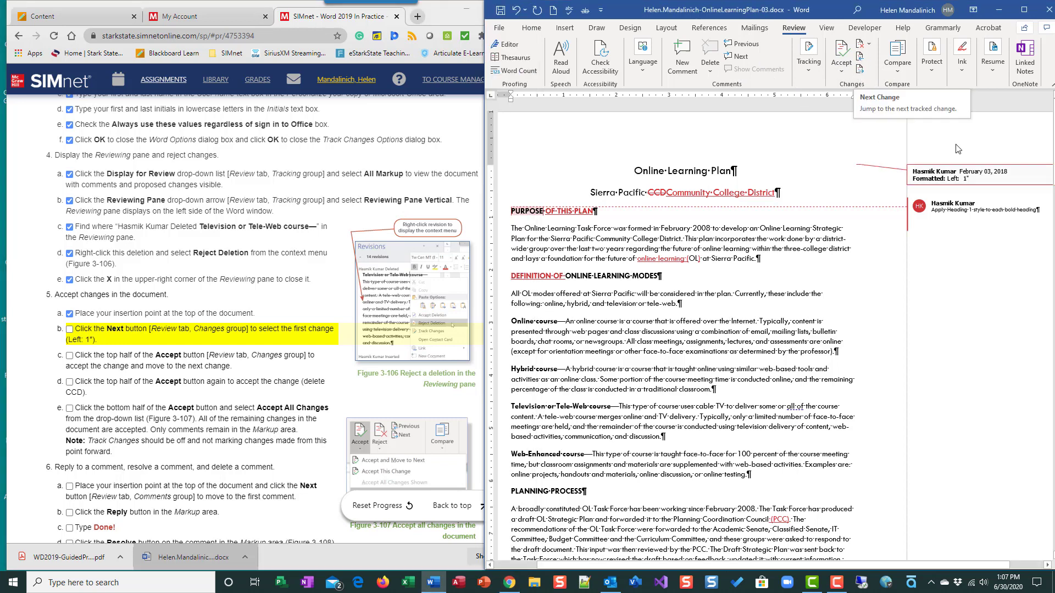
click(860, 70)
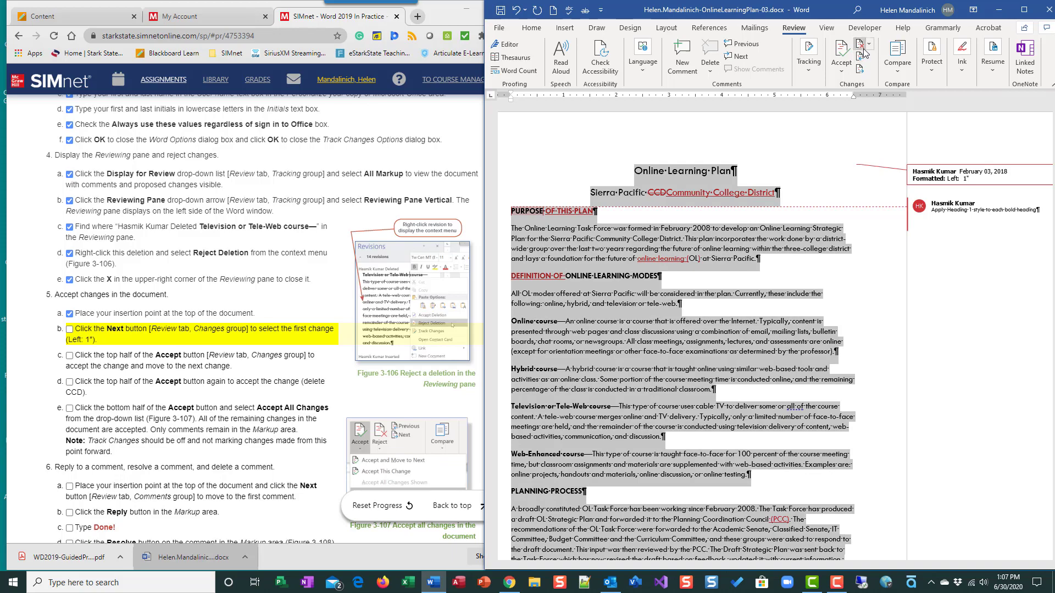
click(861, 60)
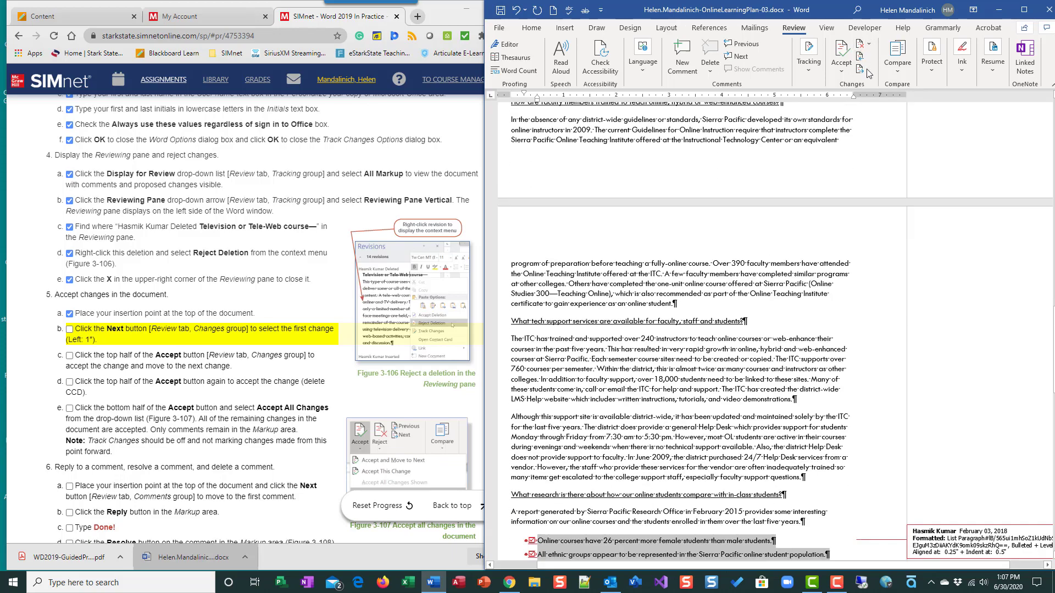
click(860, 69)
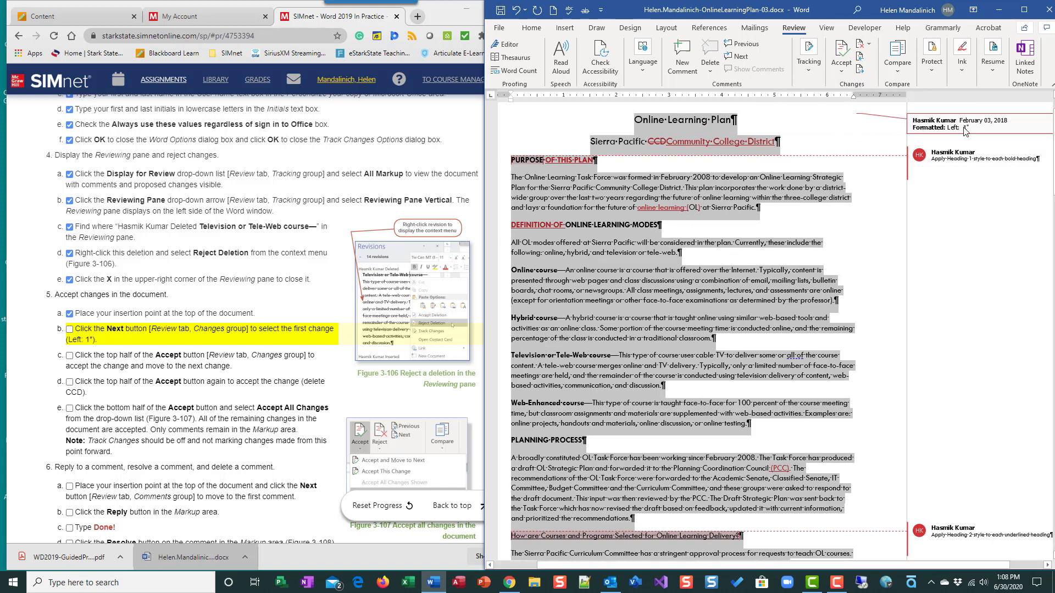
click(70, 330)
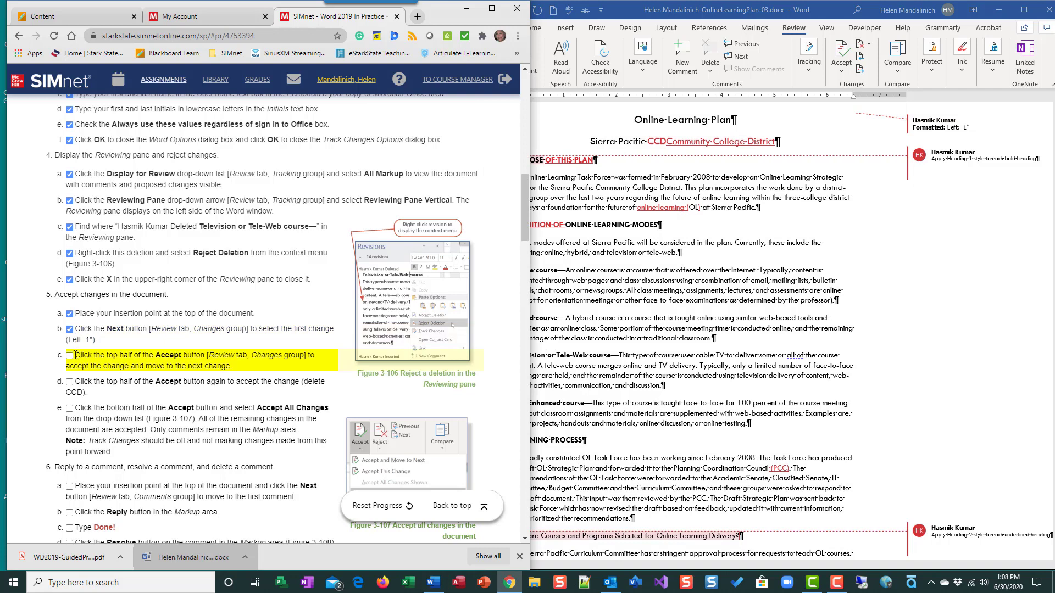
Accept the first change, move to the next one, and mark instruction step 5c as done.
click(844, 51)
click(843, 50)
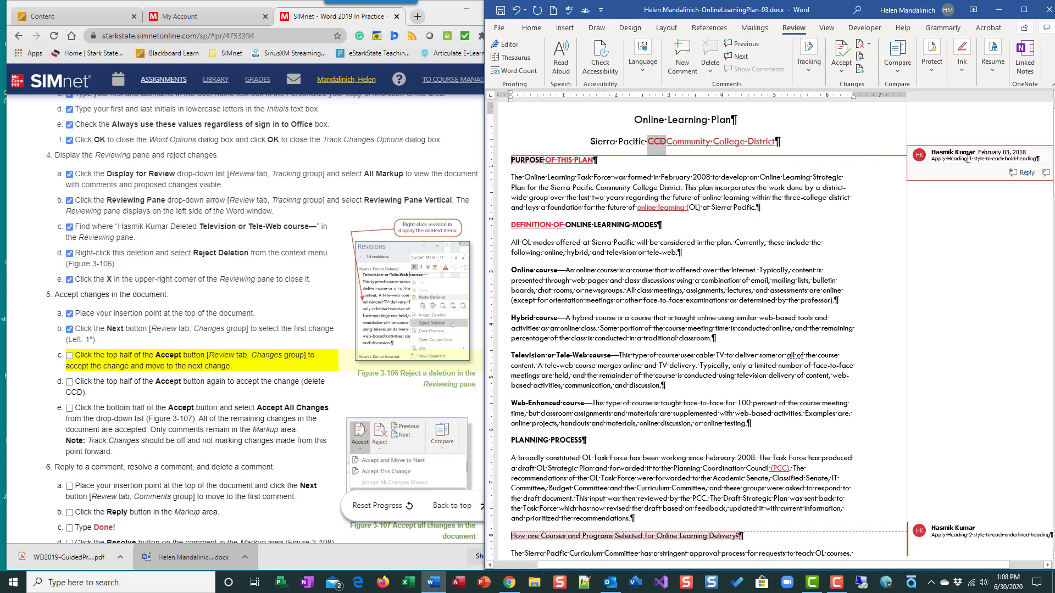
click(69, 358)
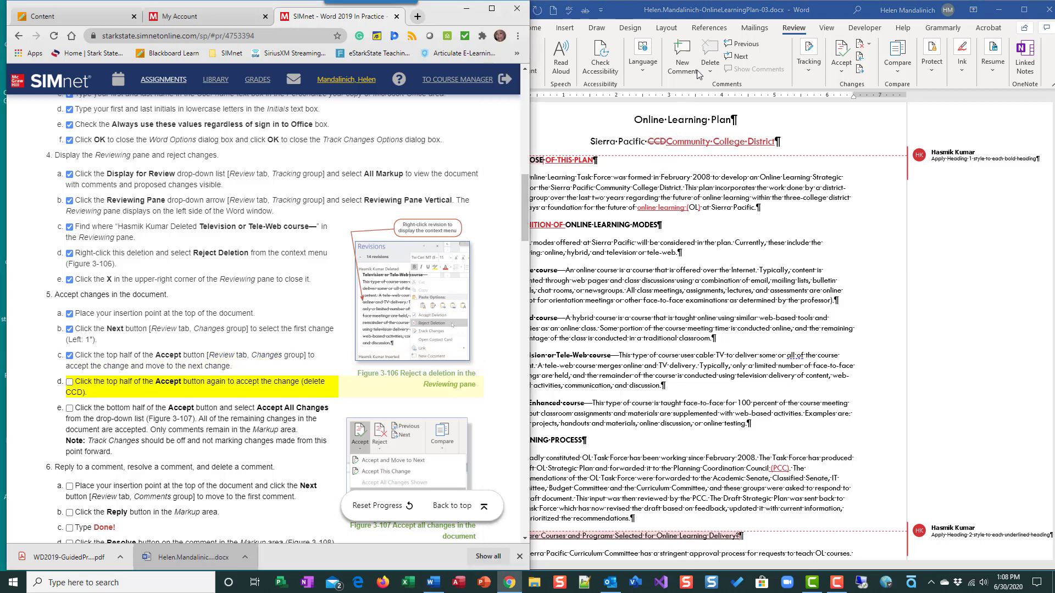
Accept the tracked deletion of CCD in the subtitle.
click(841, 50)
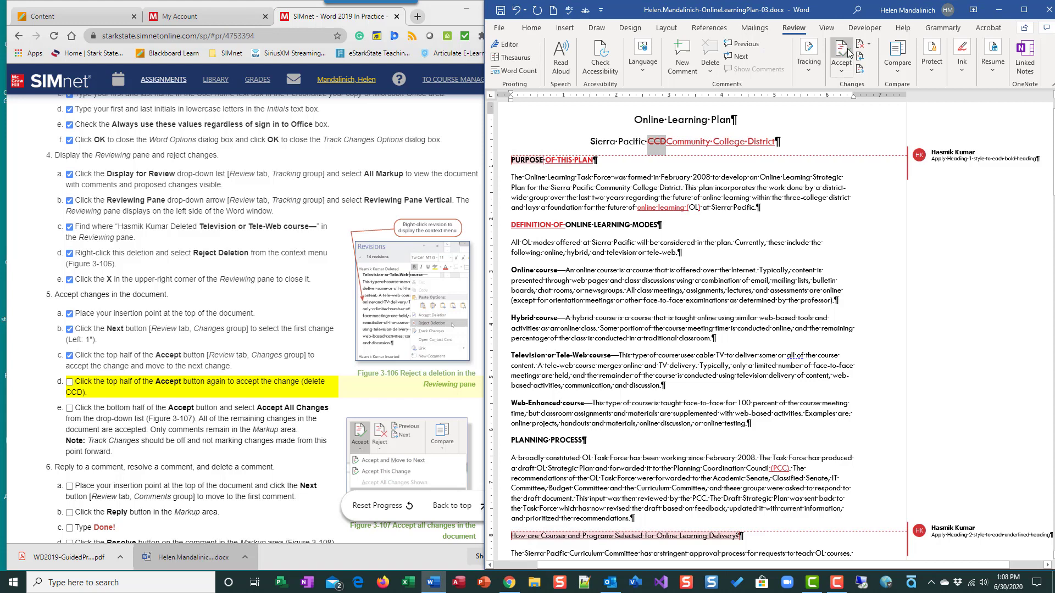
click(842, 50)
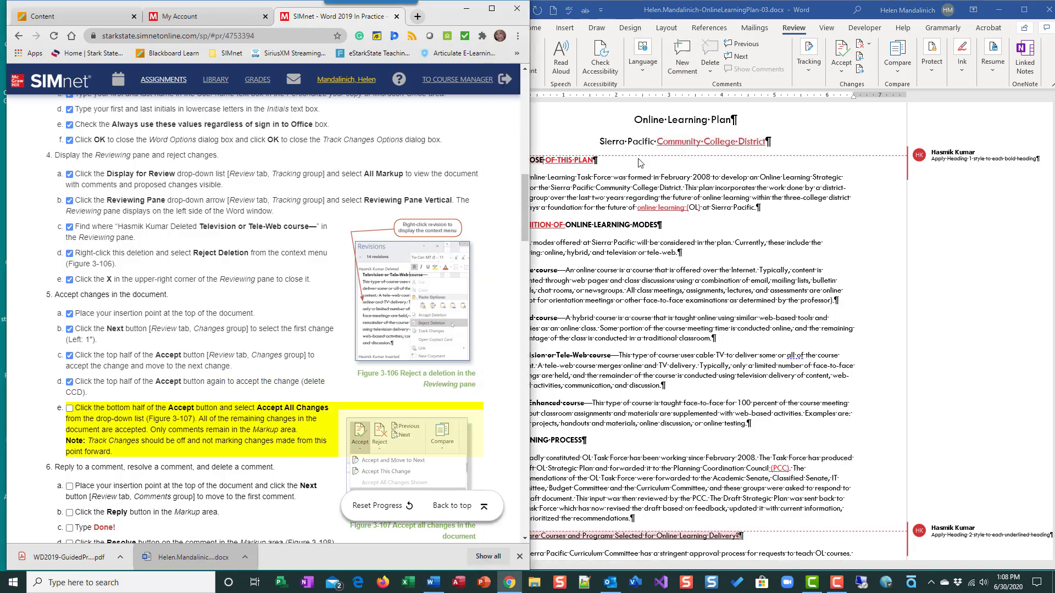
Accept all remaining changes in the document and mark instruction step 5e as done.
click(842, 75)
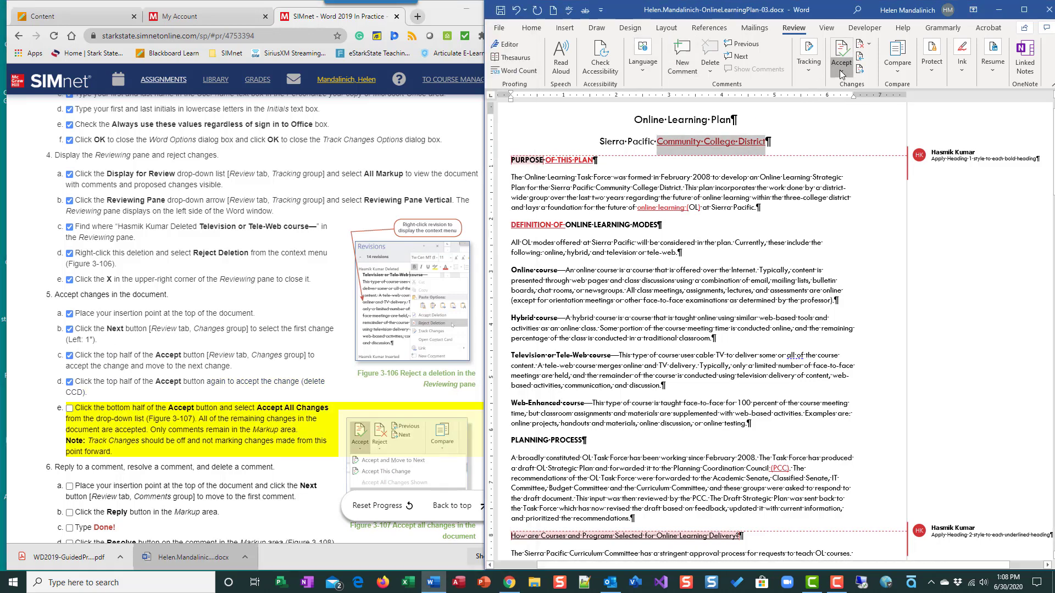
click(841, 74)
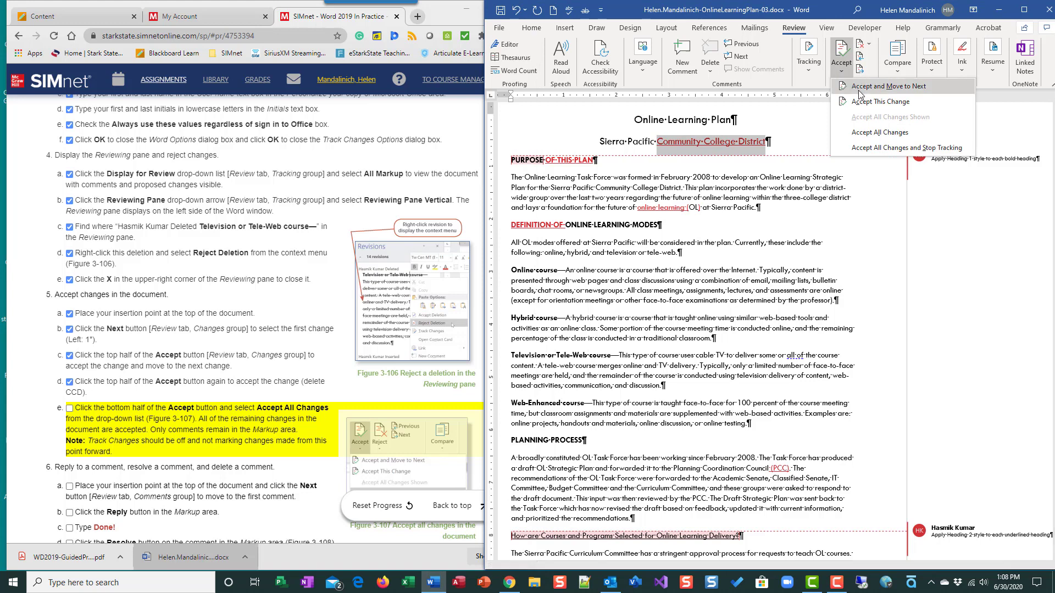
click(861, 136)
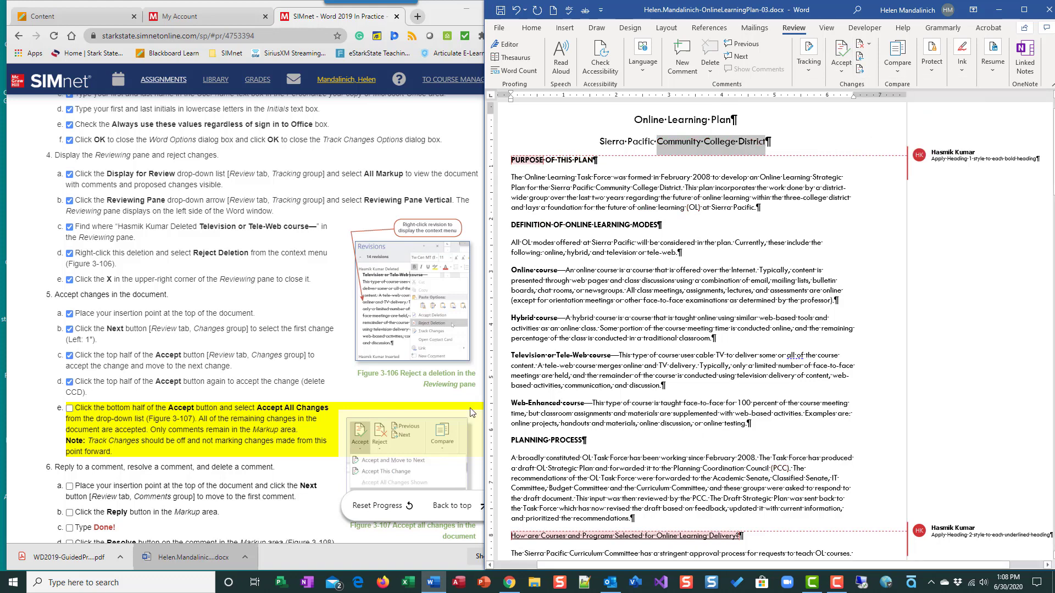
click(69, 408)
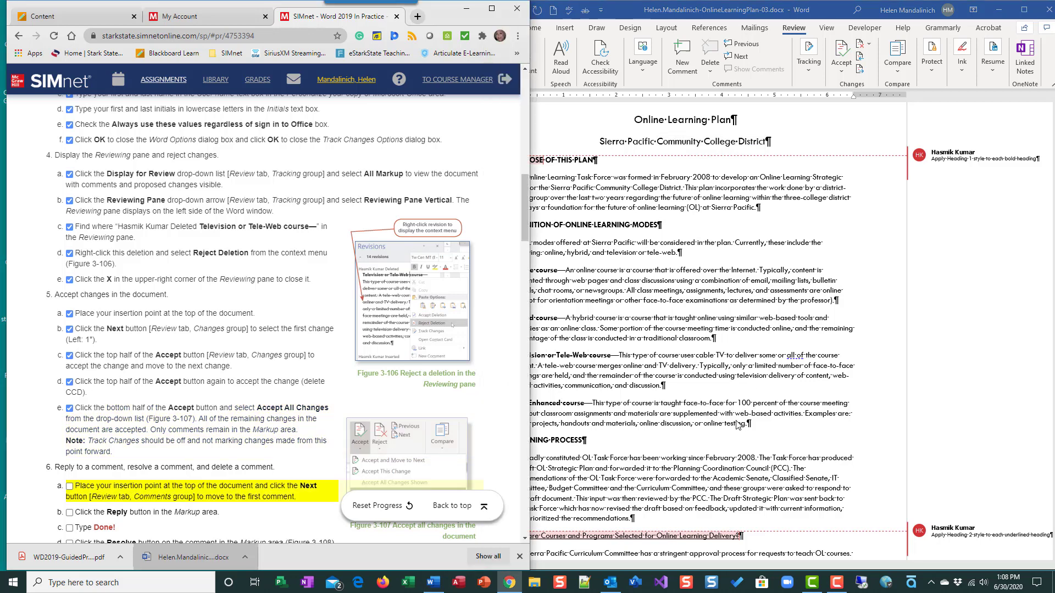
Go from the top of the document to the first comment and mark instruction step 6a as done.
scroll(739, 430, down, 2)
scroll(793, 377, down, 2)
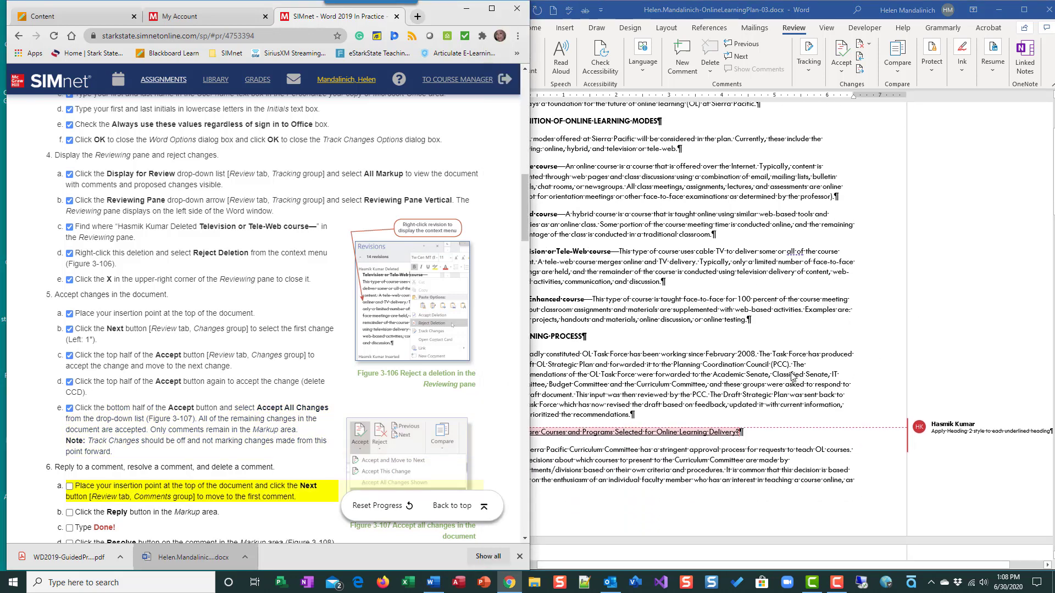
scroll(786, 376, up, 3)
scroll(459, 387, down, 5)
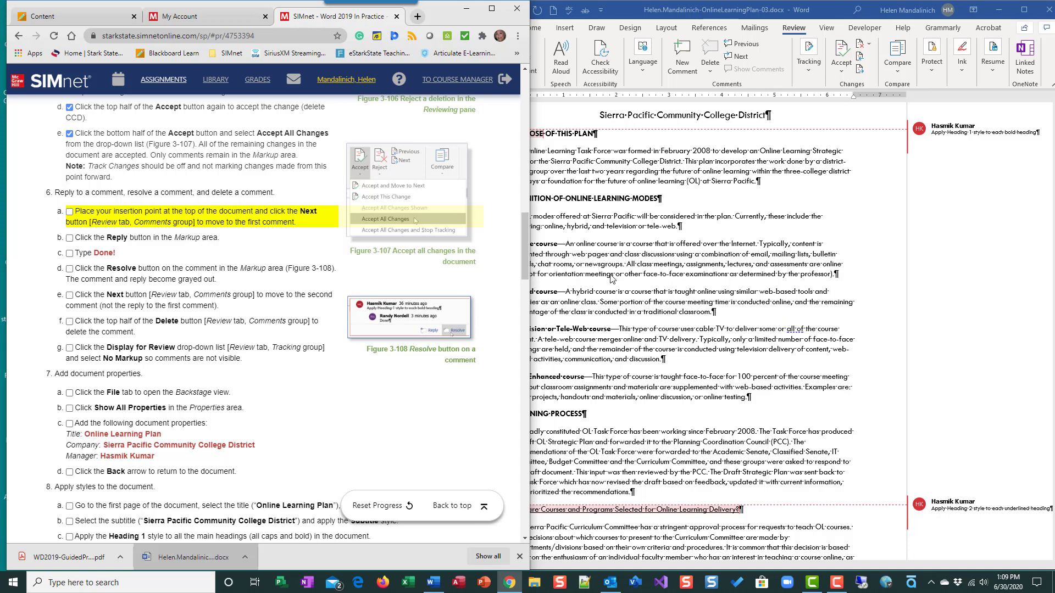
key(ctrl+Home)
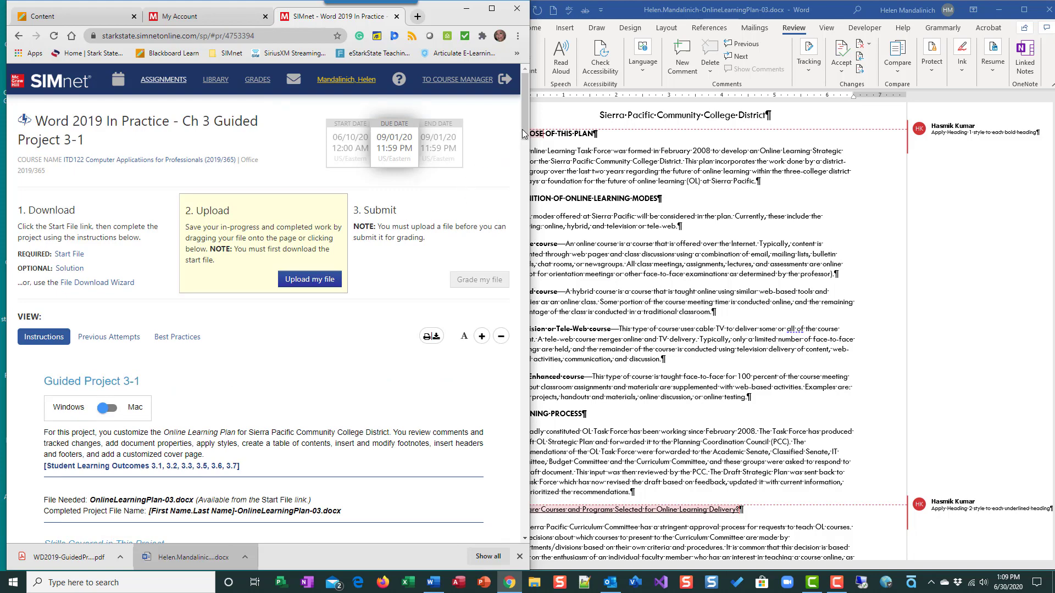
scroll(523, 134, down, 15)
click(646, 235)
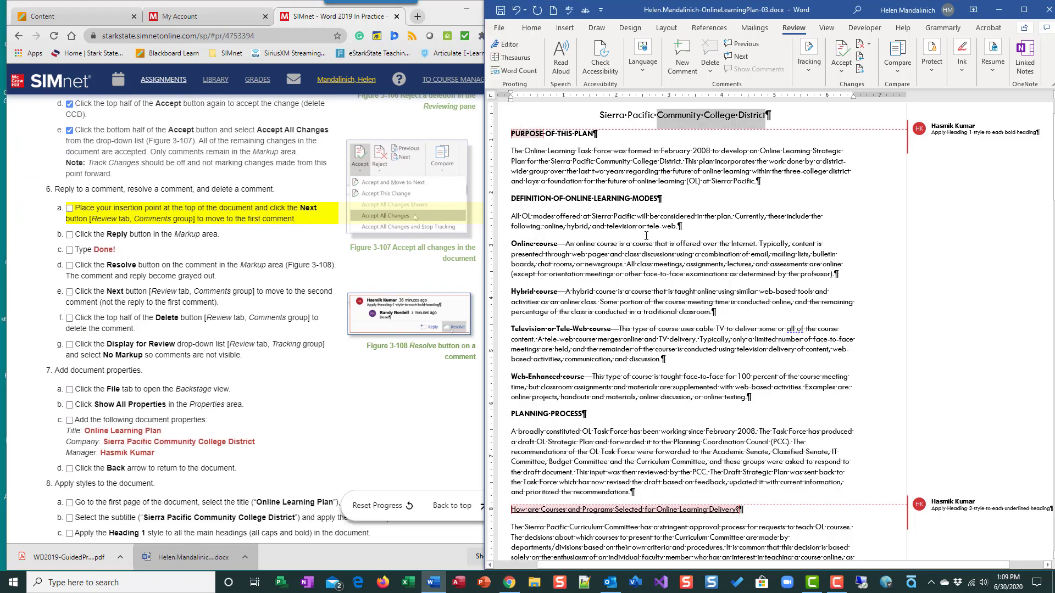
key(ctrl+Home)
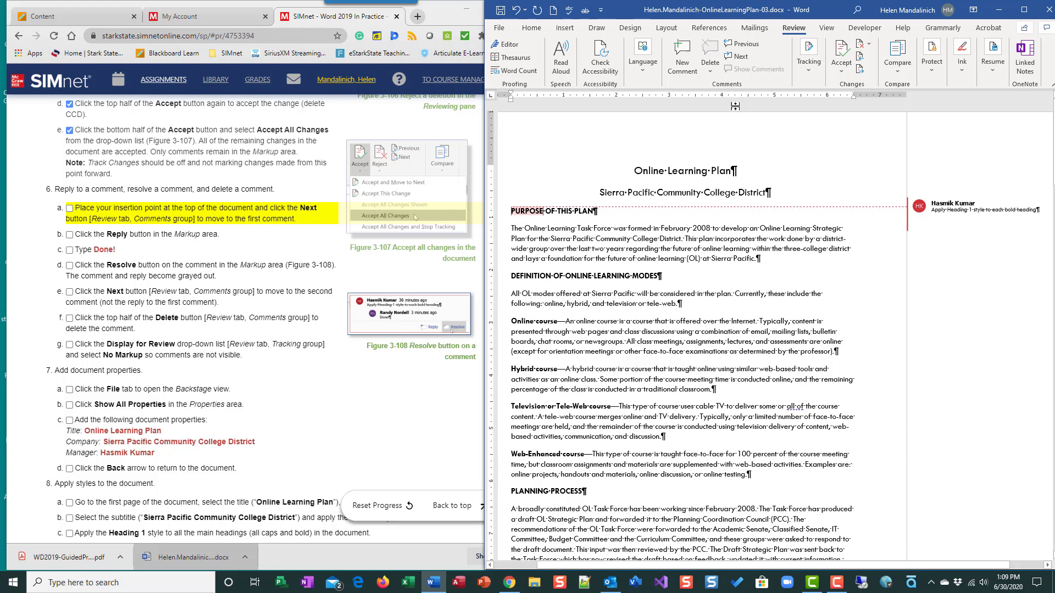
click(748, 63)
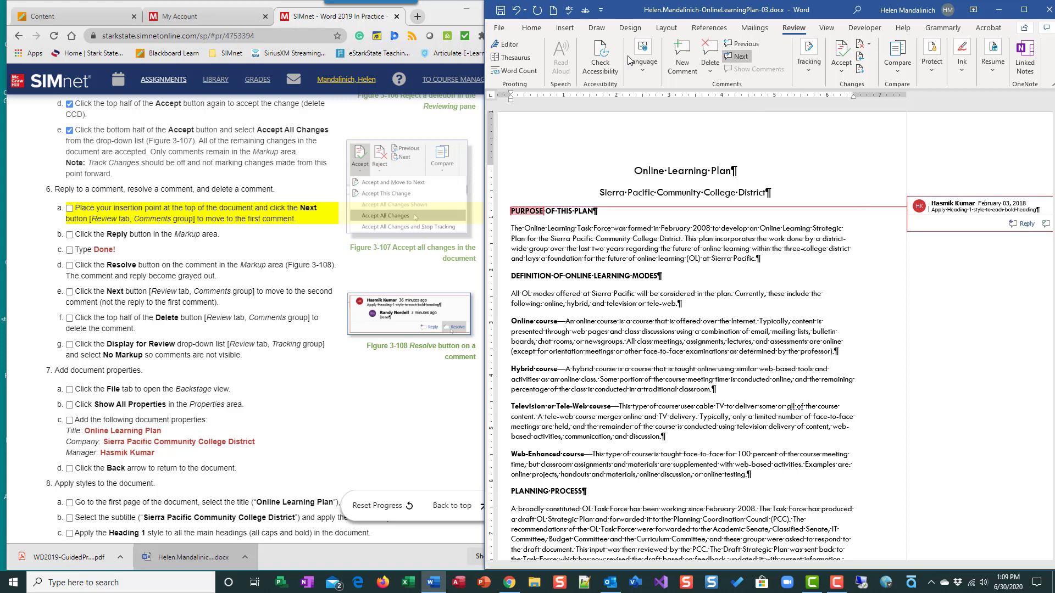
click(70, 209)
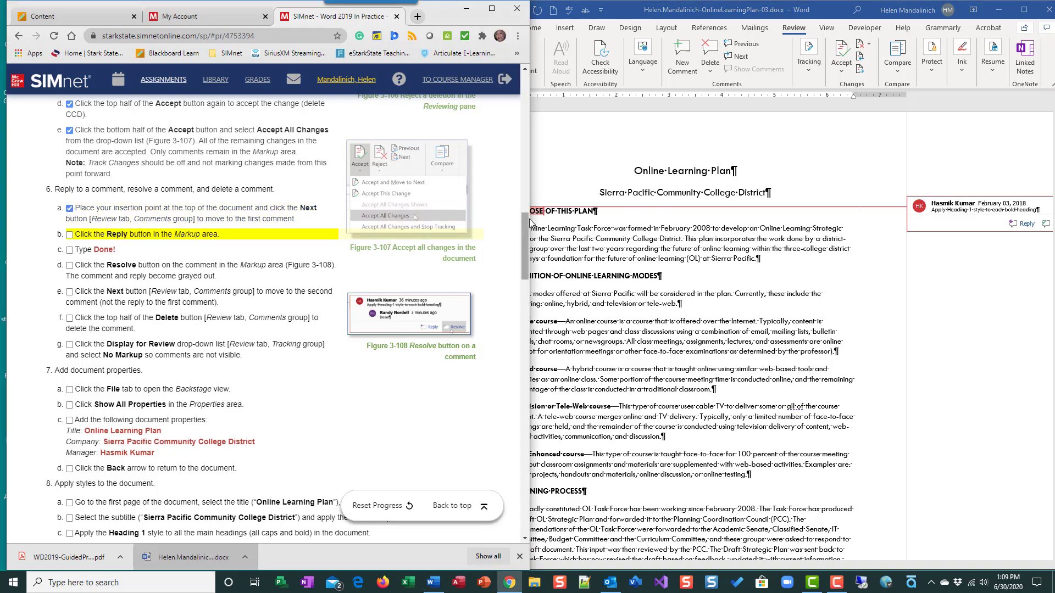
Reply to the first comment with Done! and mark instruction steps 6b and 6c as done.
drag(529, 191, 488, 191)
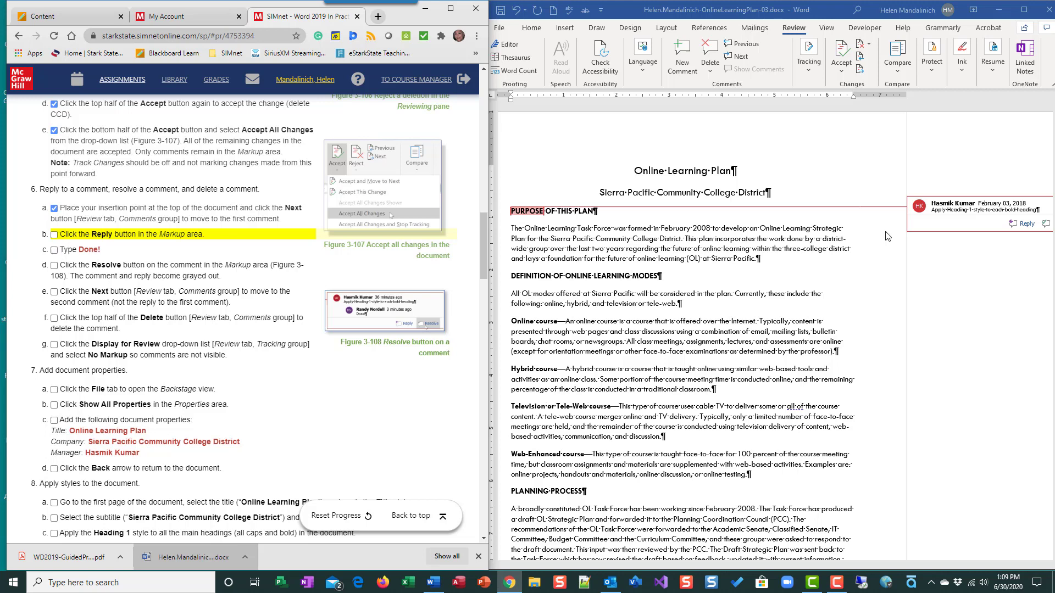
click(1022, 224)
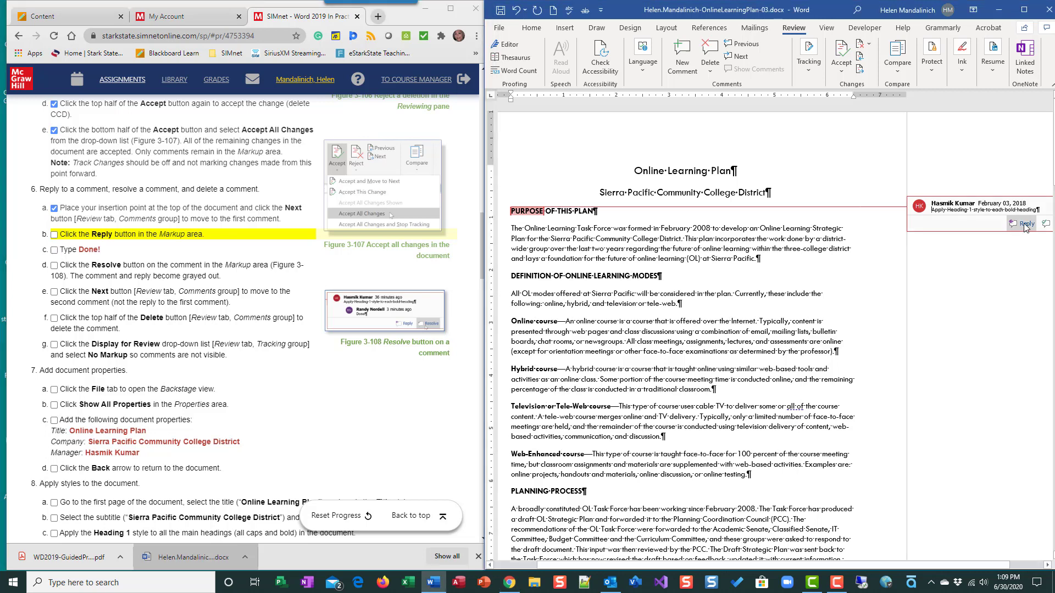
click(1024, 223)
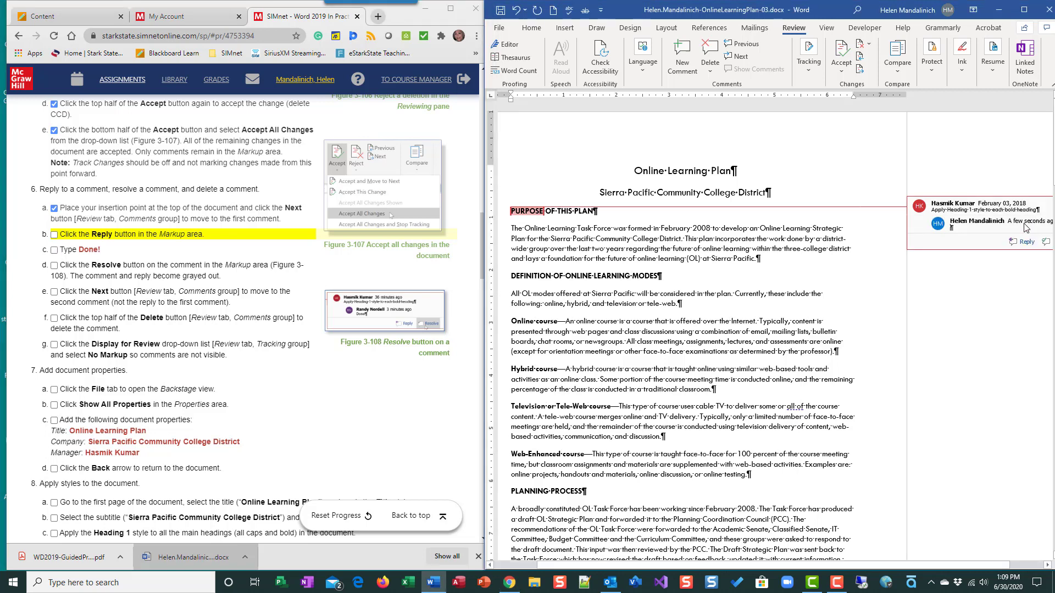
text(Done!)
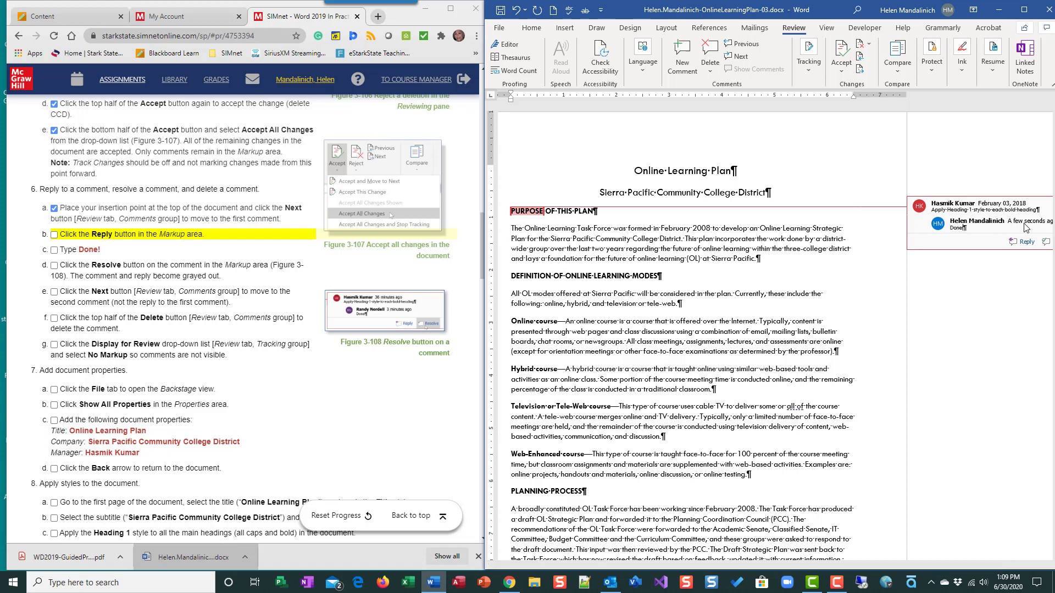
click(54, 251)
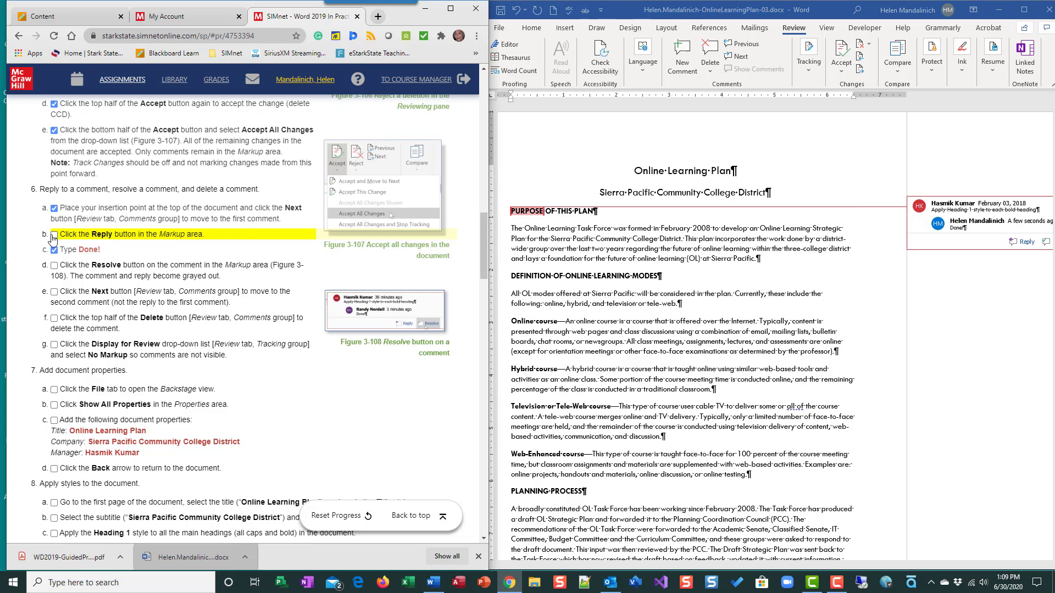
click(54, 236)
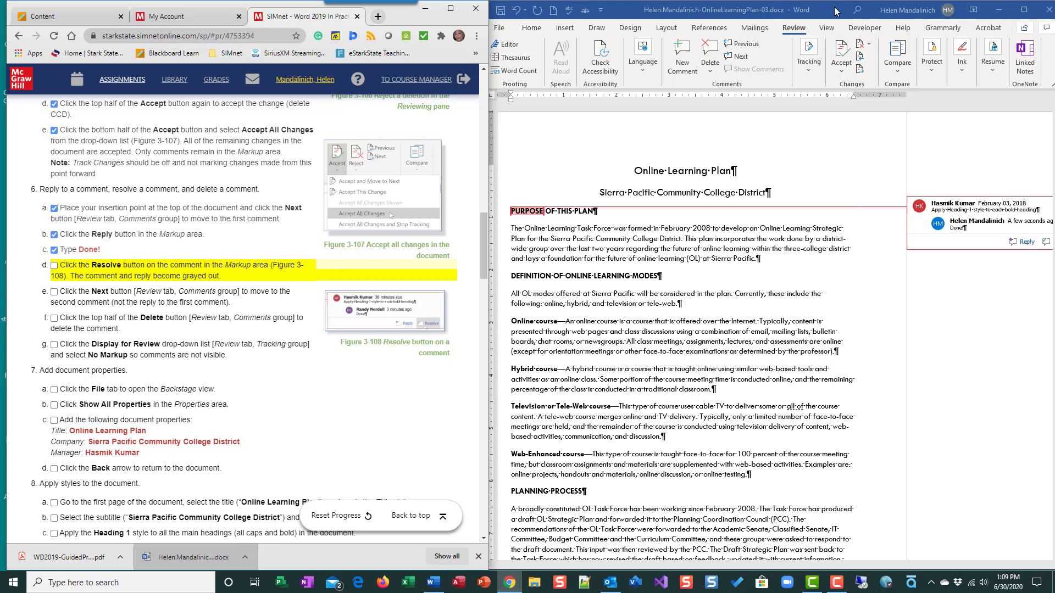
Resolve the first comment and mark instruction step 6d as done.
drag(838, 11, 810, 11)
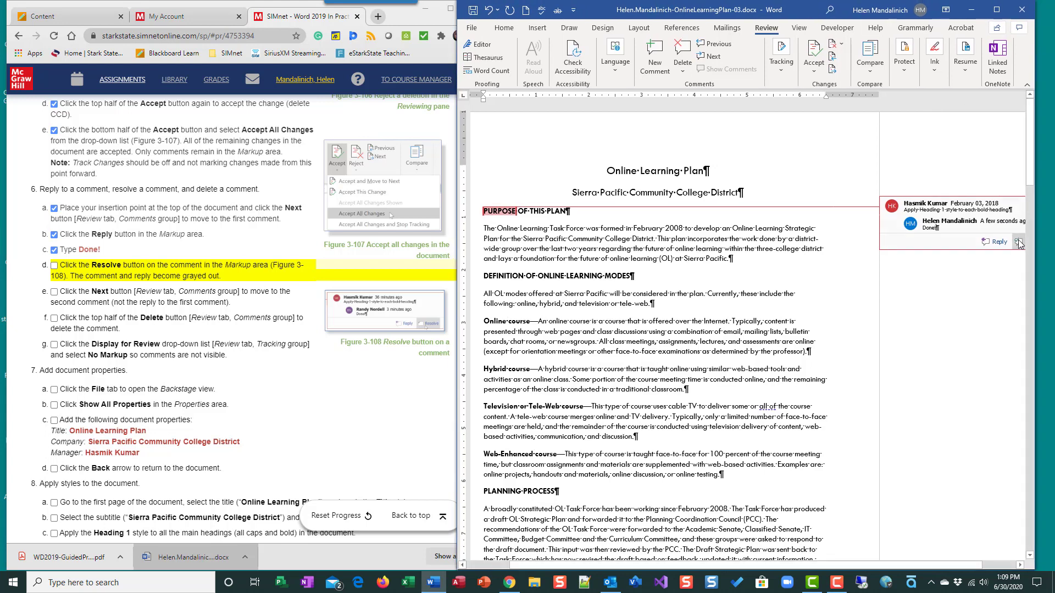
click(1018, 241)
click(1017, 243)
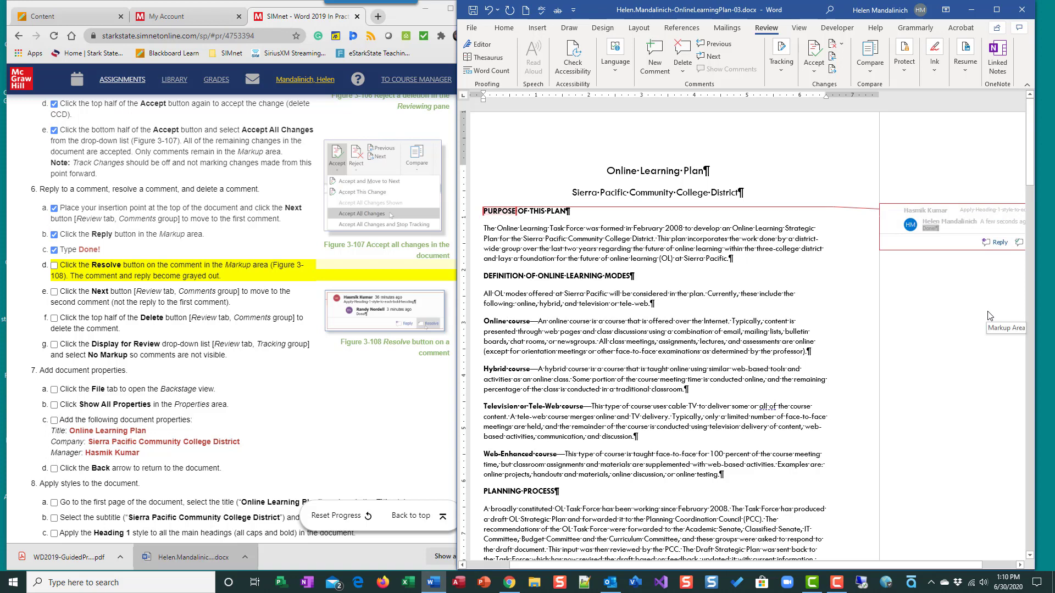
click(54, 267)
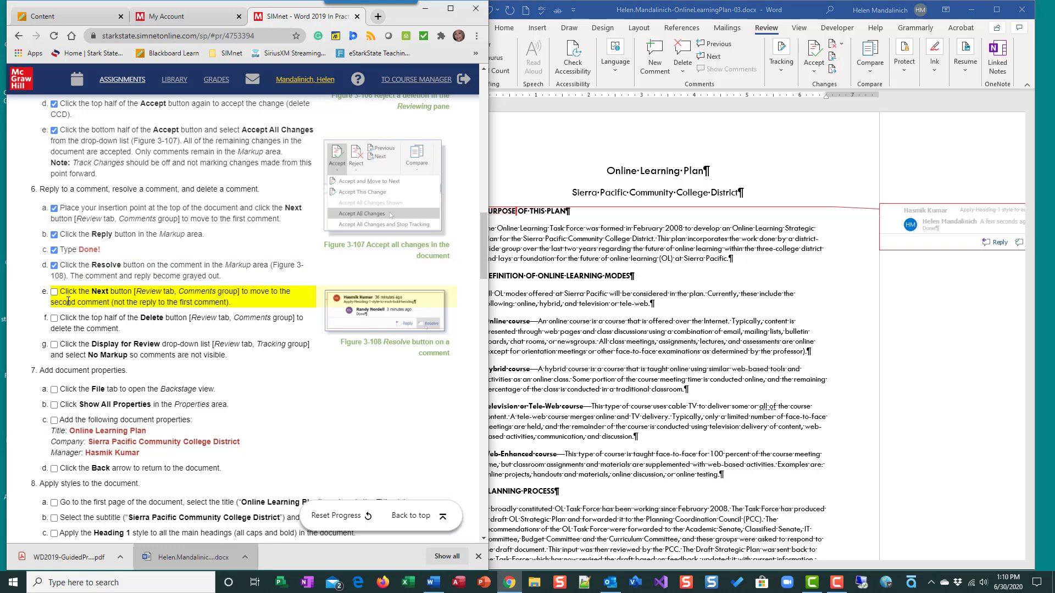
Move to the second comment and mark instruction step 6e as done.
click(708, 58)
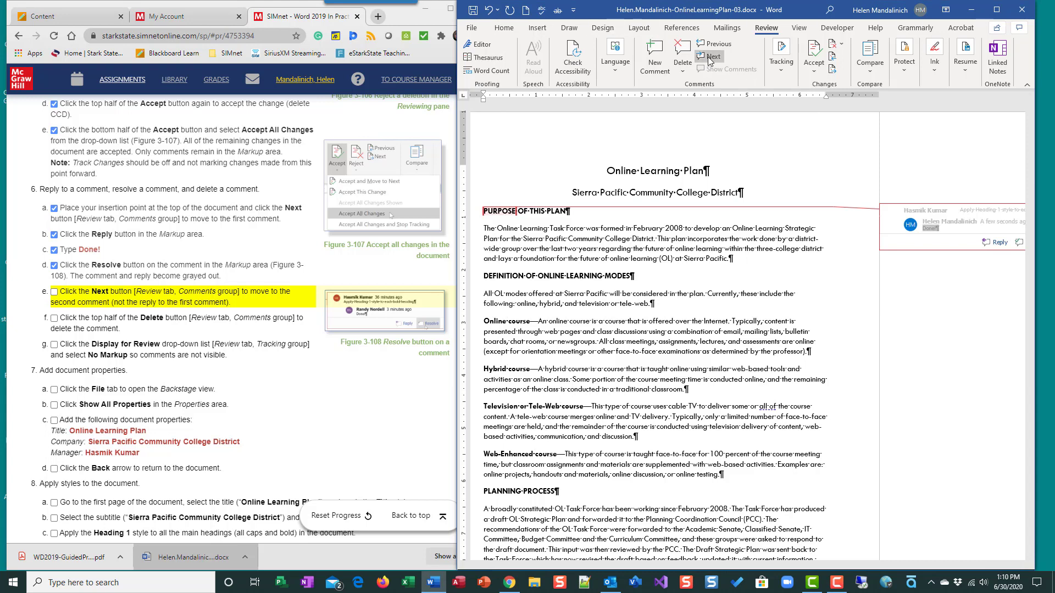
click(709, 59)
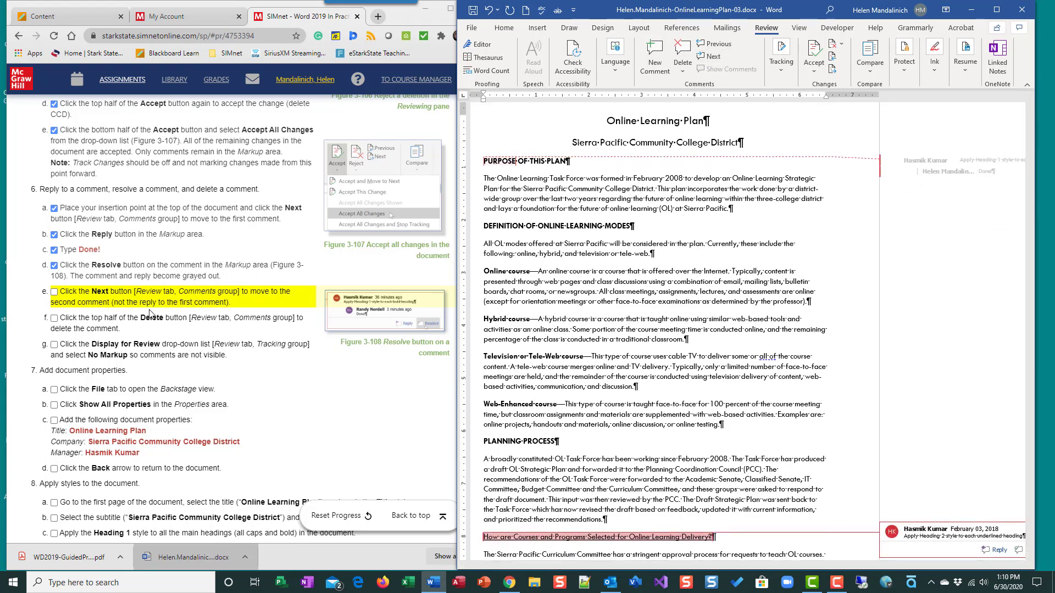
click(54, 293)
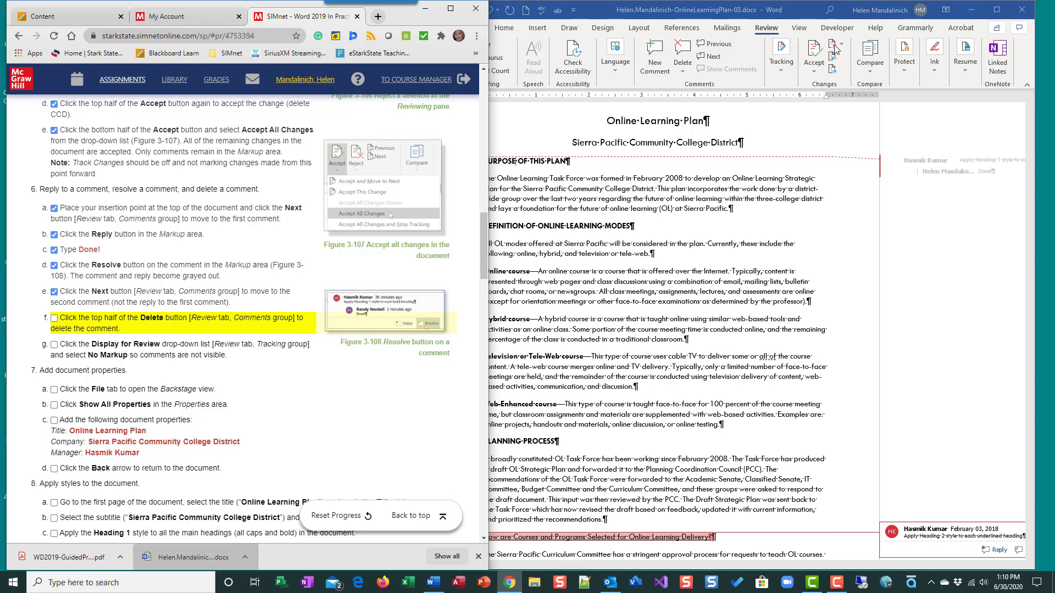
Delete the second comment and mark instruction step 6f as done.
click(682, 48)
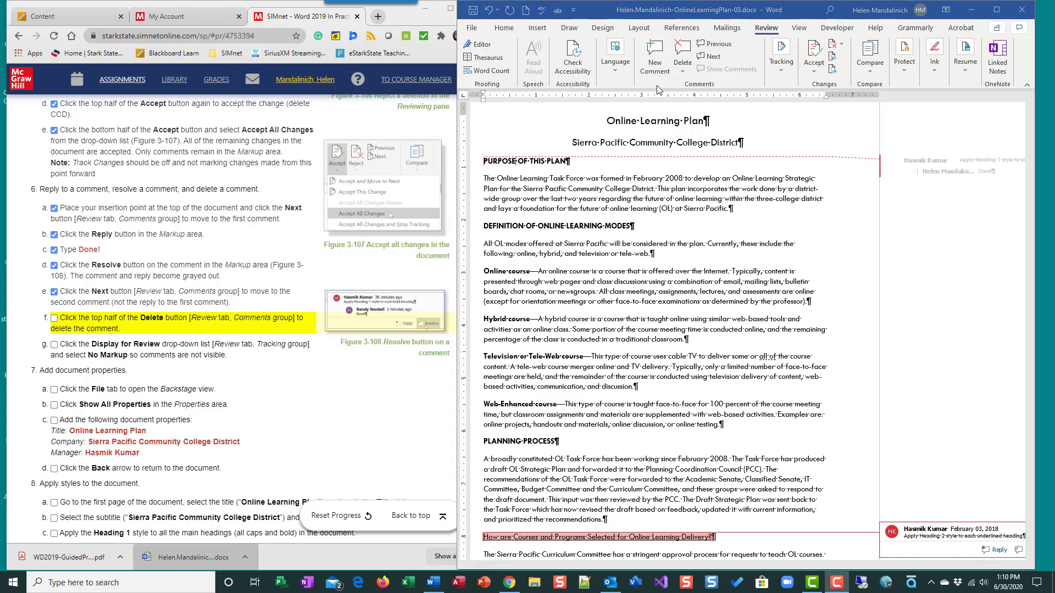
click(678, 70)
click(681, 71)
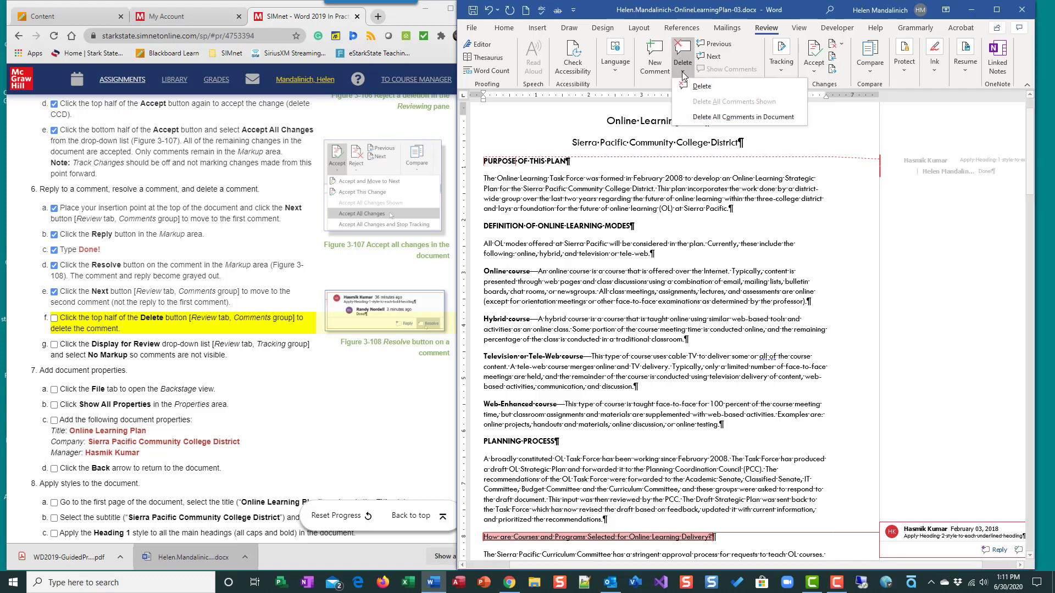
click(698, 86)
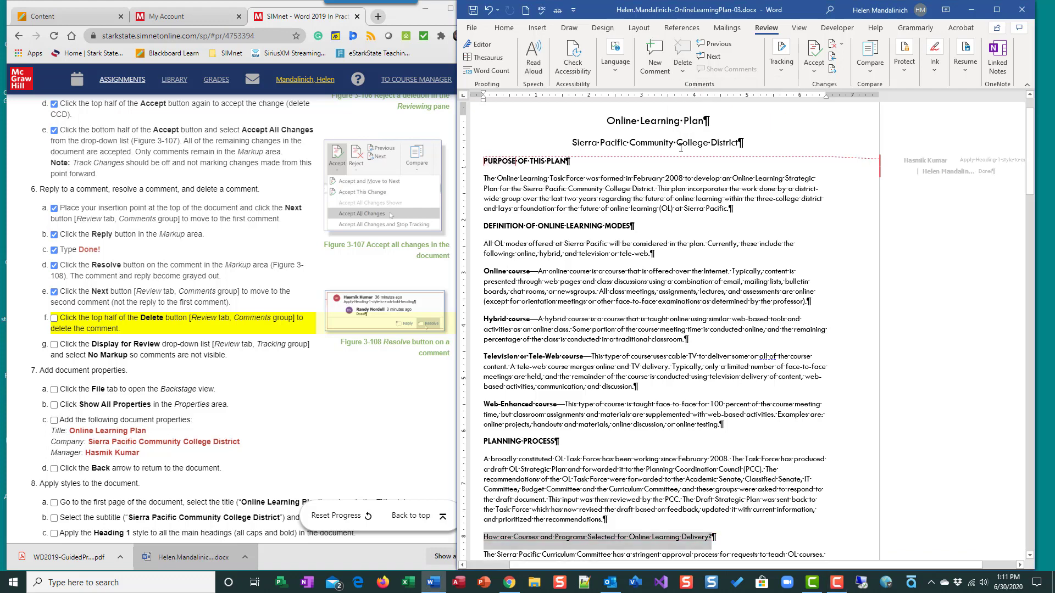
click(54, 319)
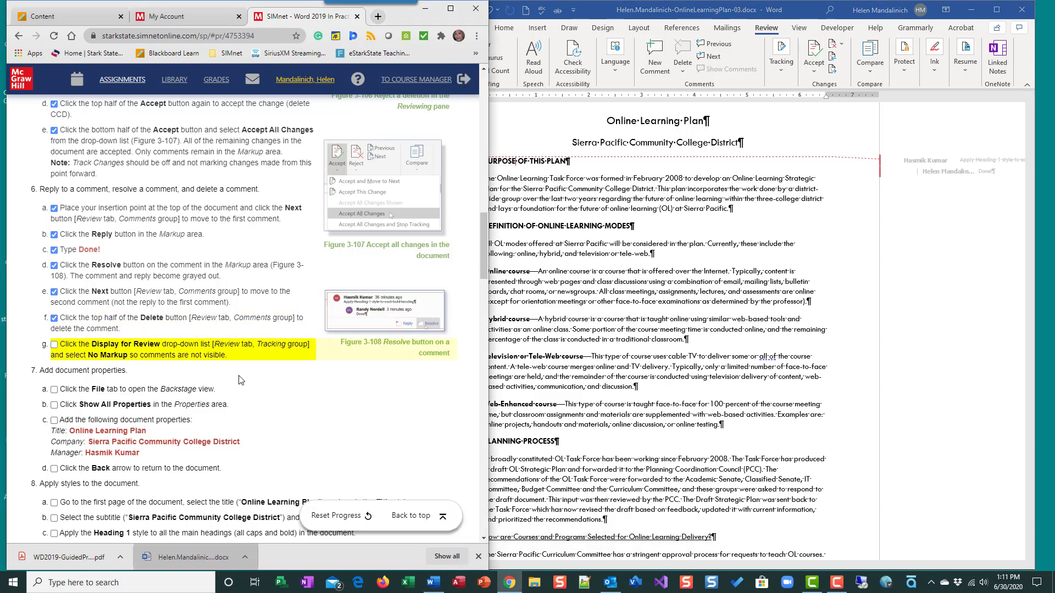
Set the Display for Review option to No Markup and mark instruction step 6g as done.
scroll(278, 429, down, 1)
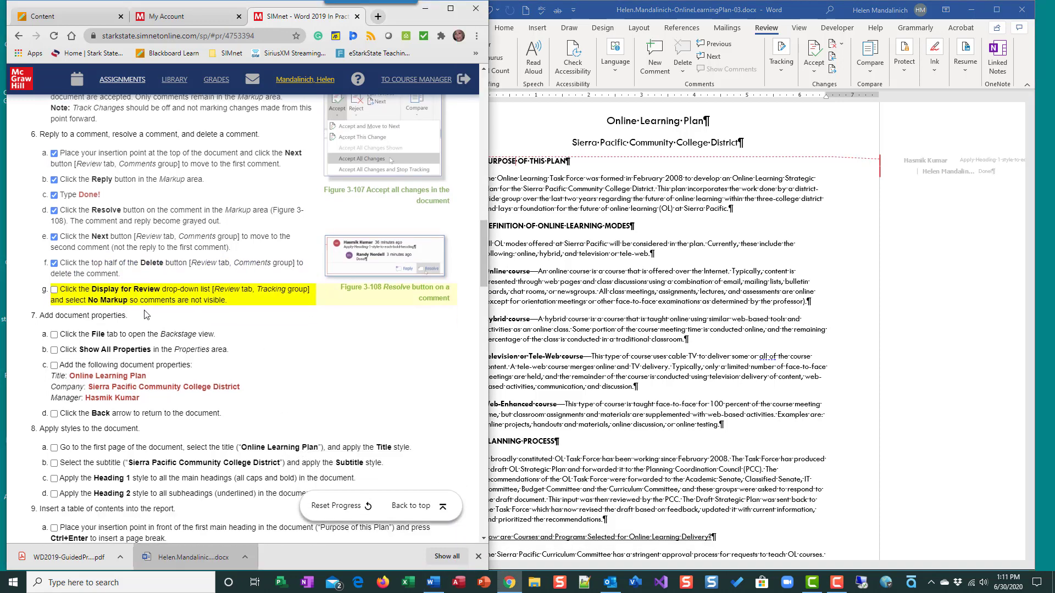
click(766, 30)
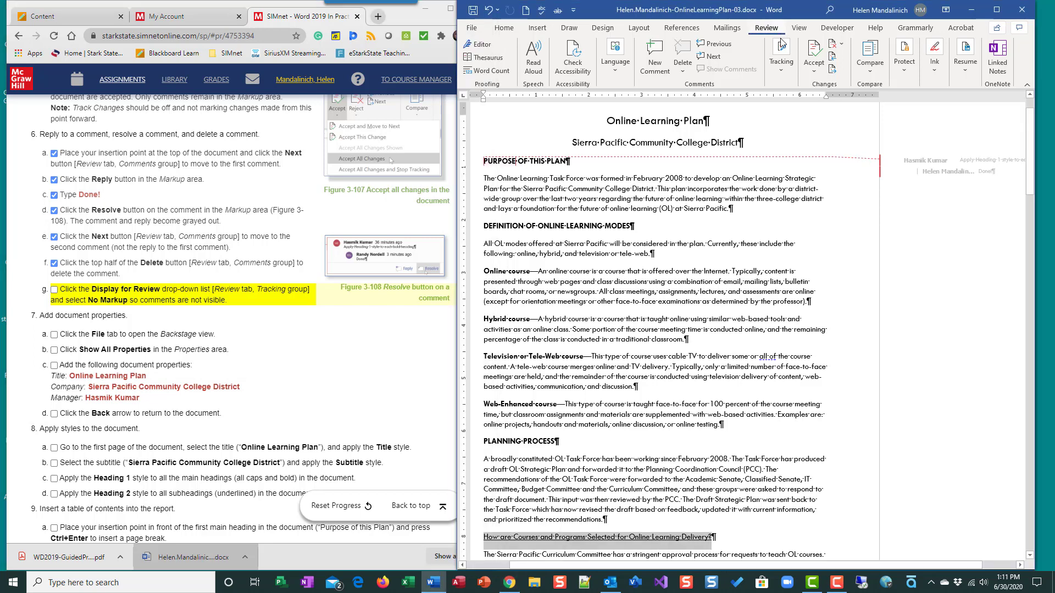
click(782, 66)
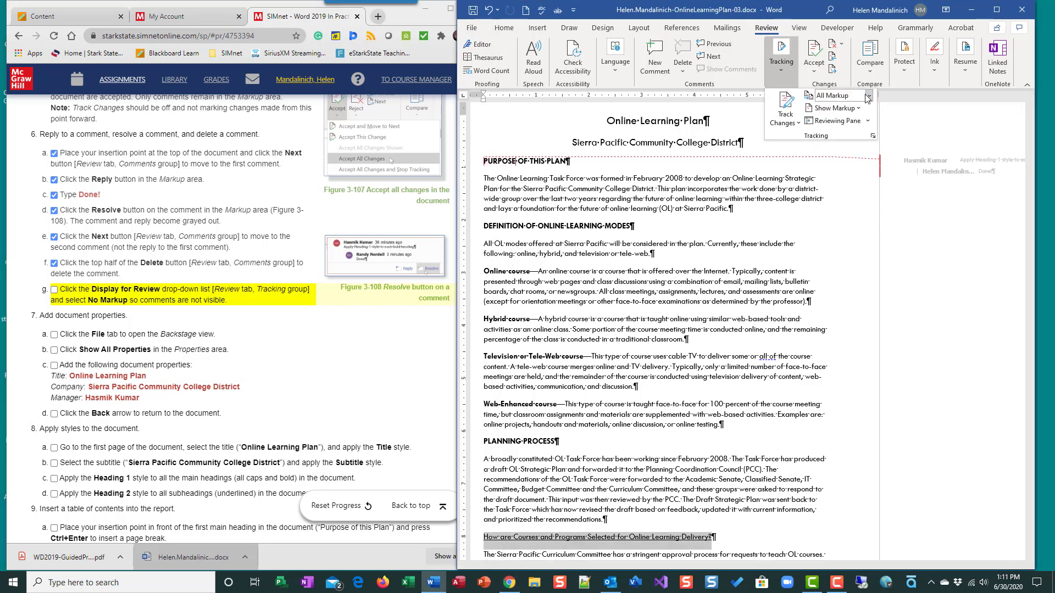
click(869, 96)
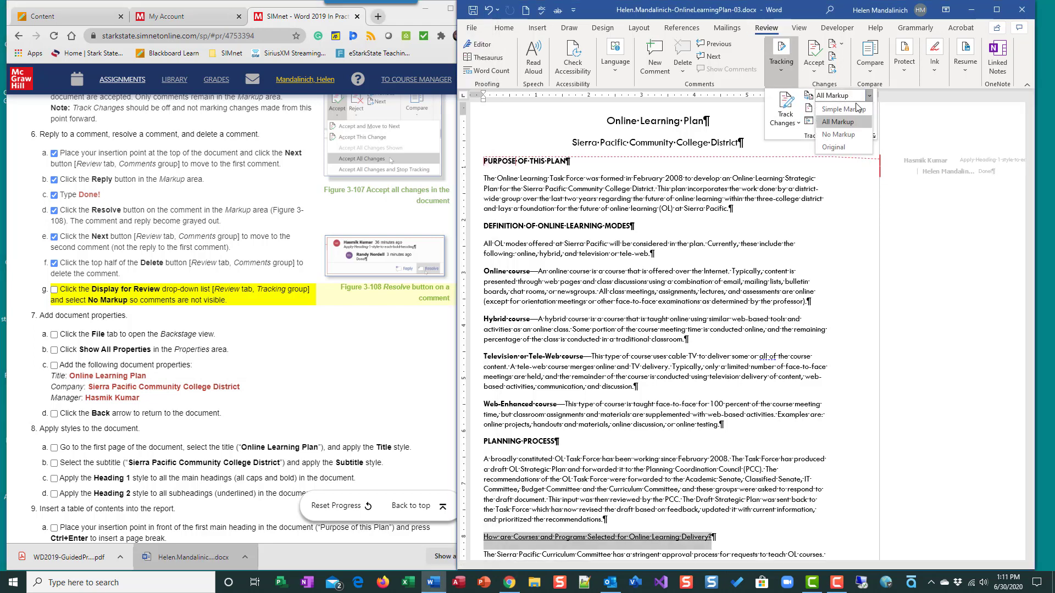
click(842, 135)
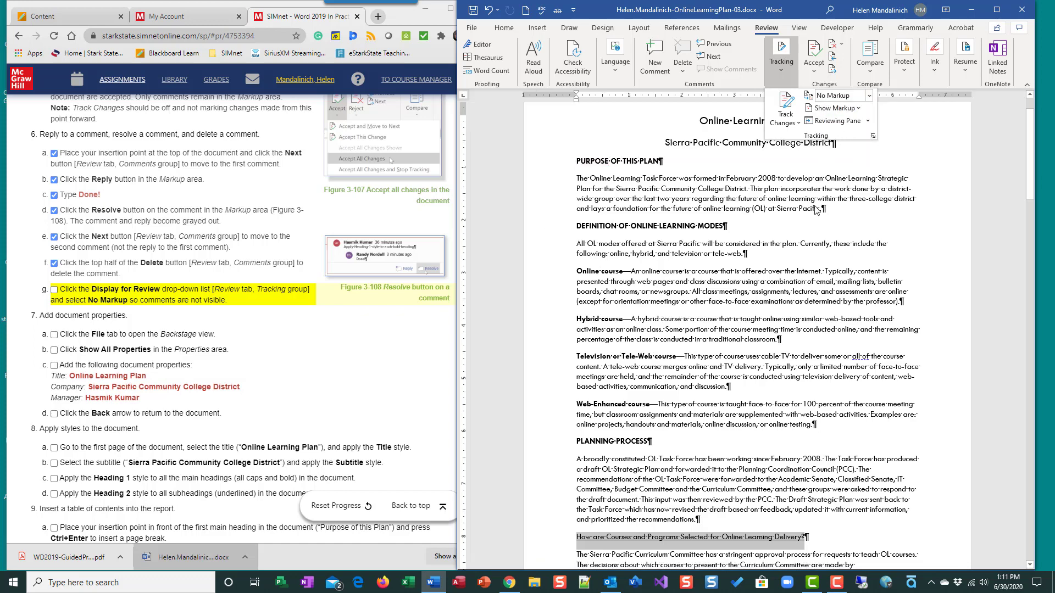
scroll(764, 426, down, 7)
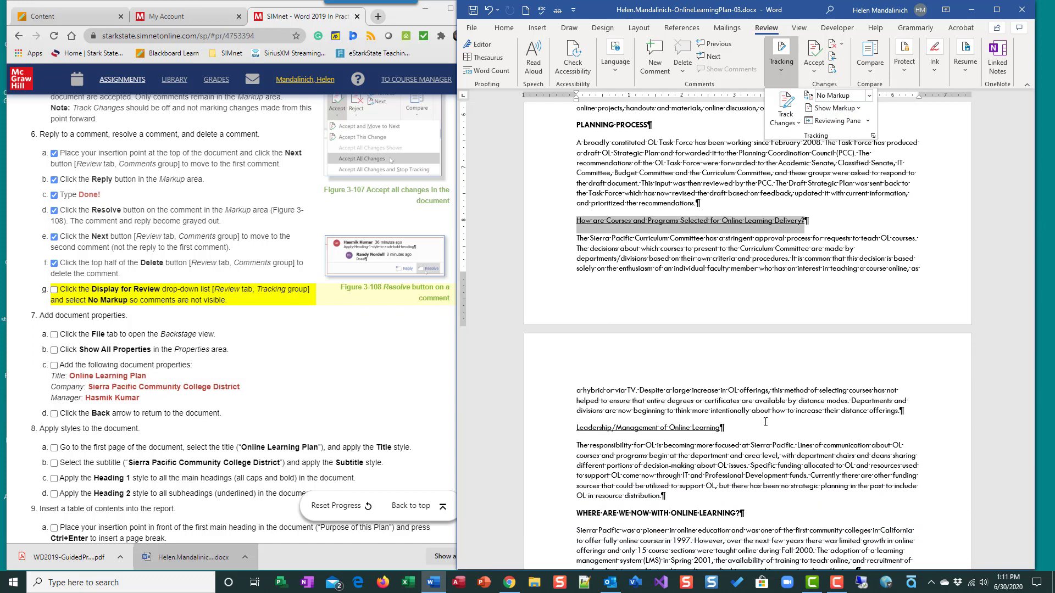
scroll(765, 422, up, 2)
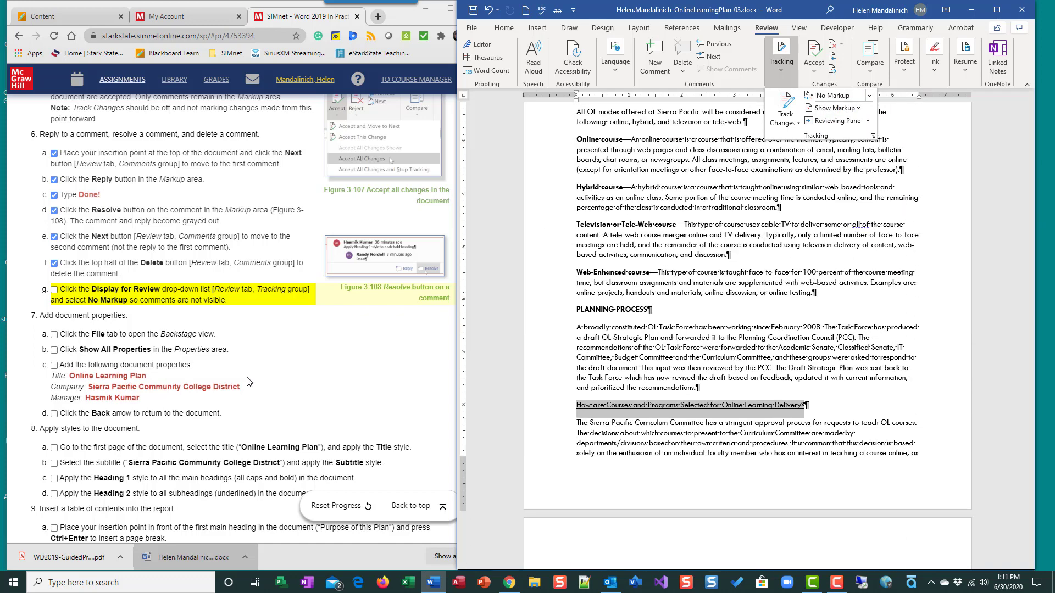
click(54, 291)
Switch the Display for Review option back to All Markup.
scroll(742, 396, up, 4)
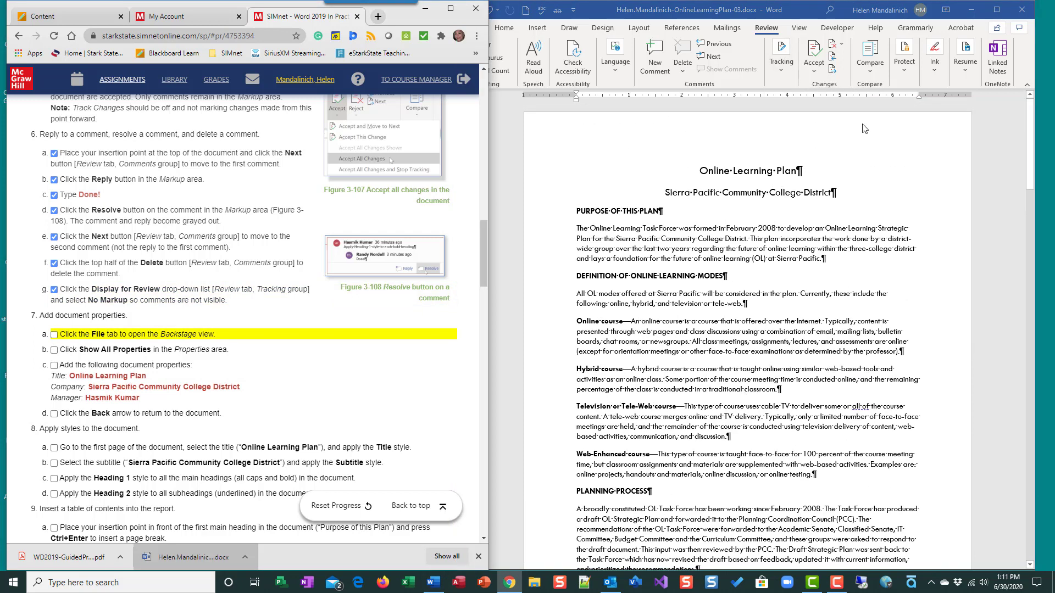
click(786, 76)
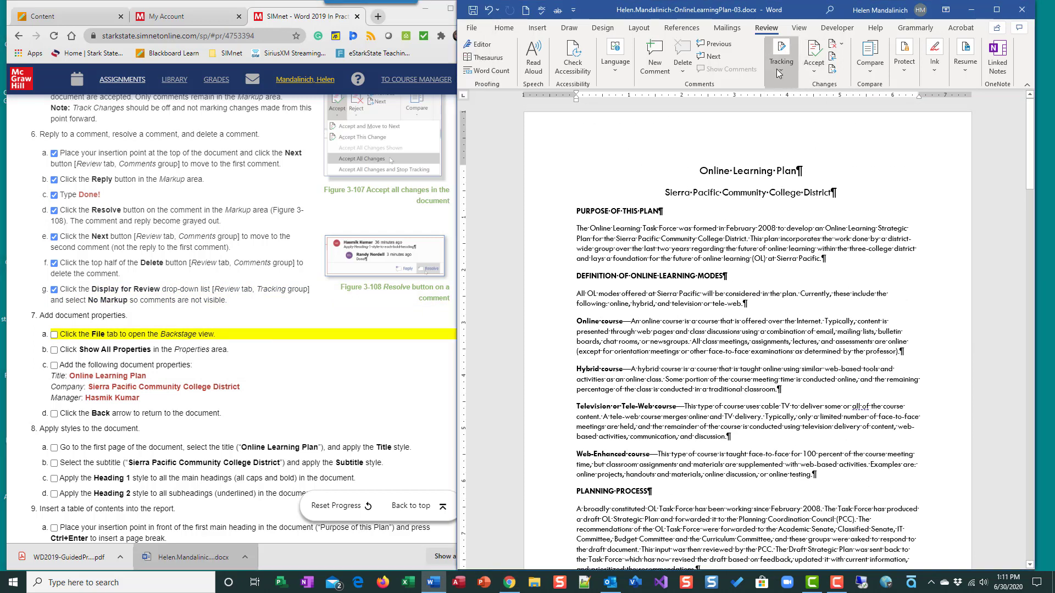
click(785, 71)
click(870, 96)
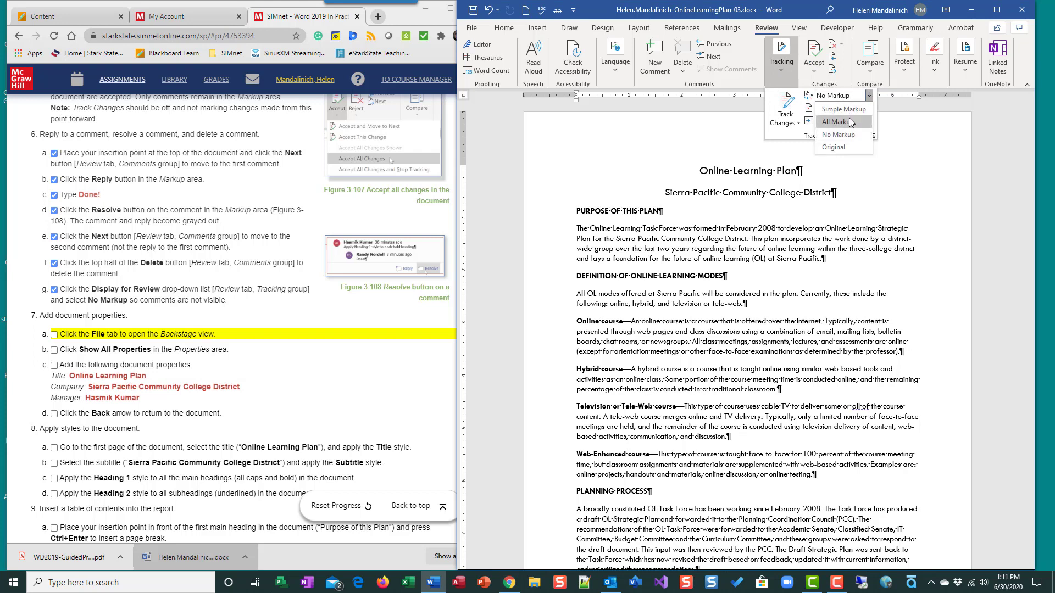
click(852, 123)
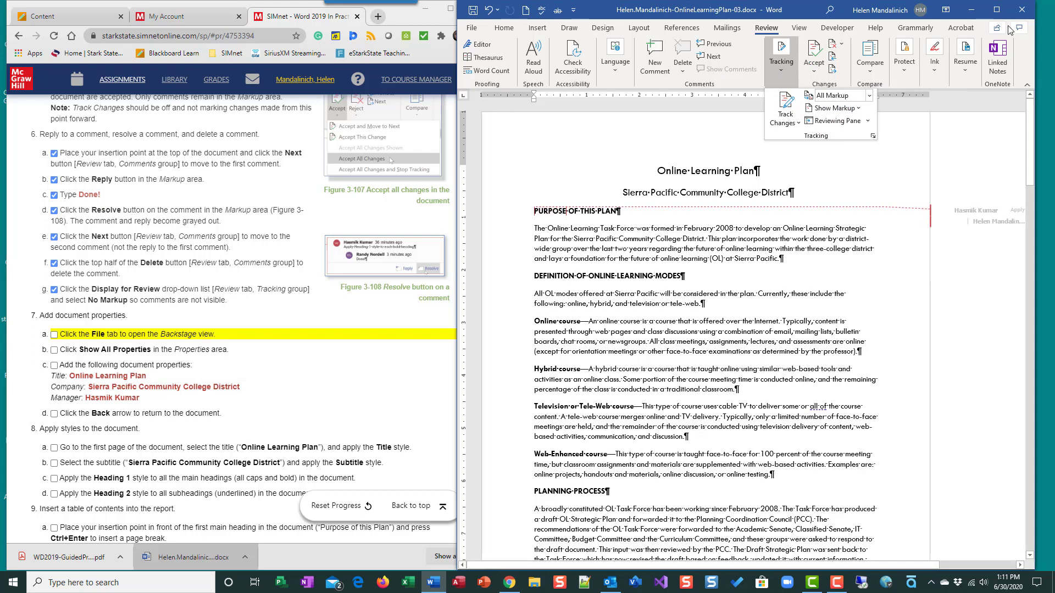
Maximize the document window and scroll through the whole document to review it, then restore the window.
click(996, 14)
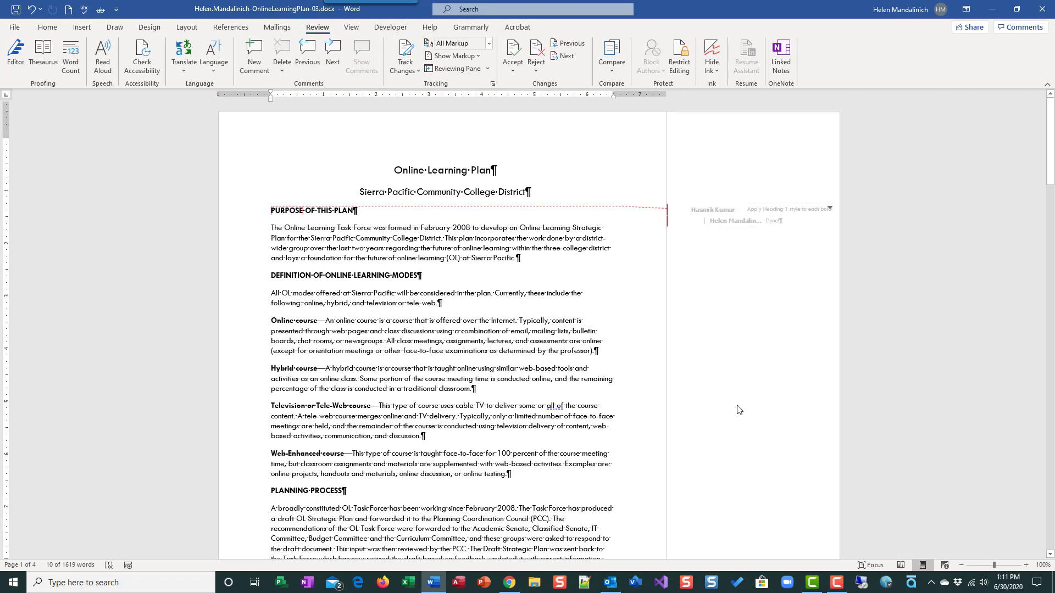
scroll(745, 409, down, 4)
scroll(750, 411, down, 10)
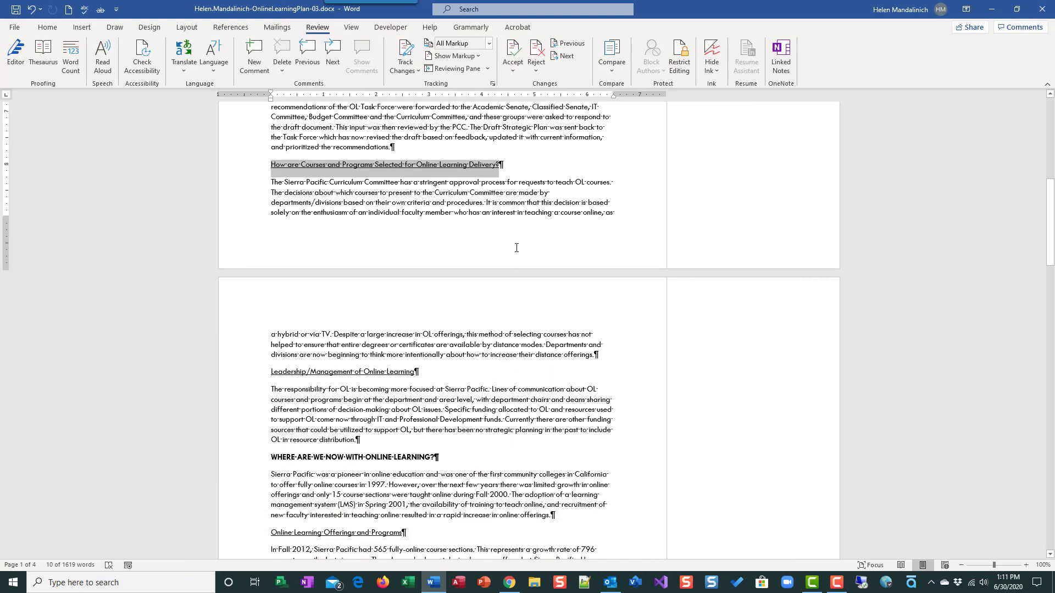
scroll(714, 473, down, 20)
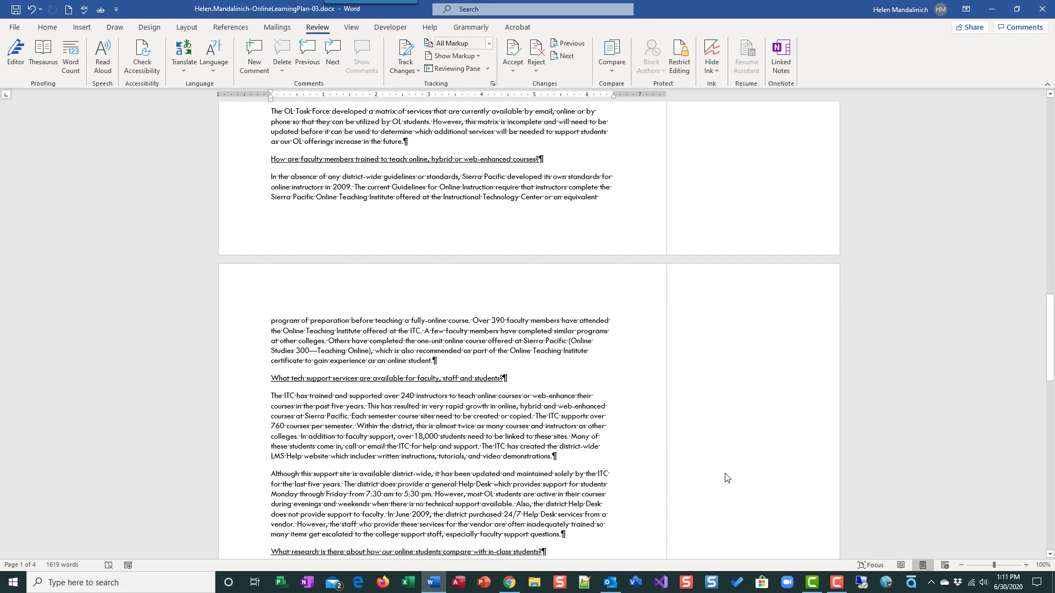
scroll(725, 477, down, 8)
scroll(723, 485, up, 16)
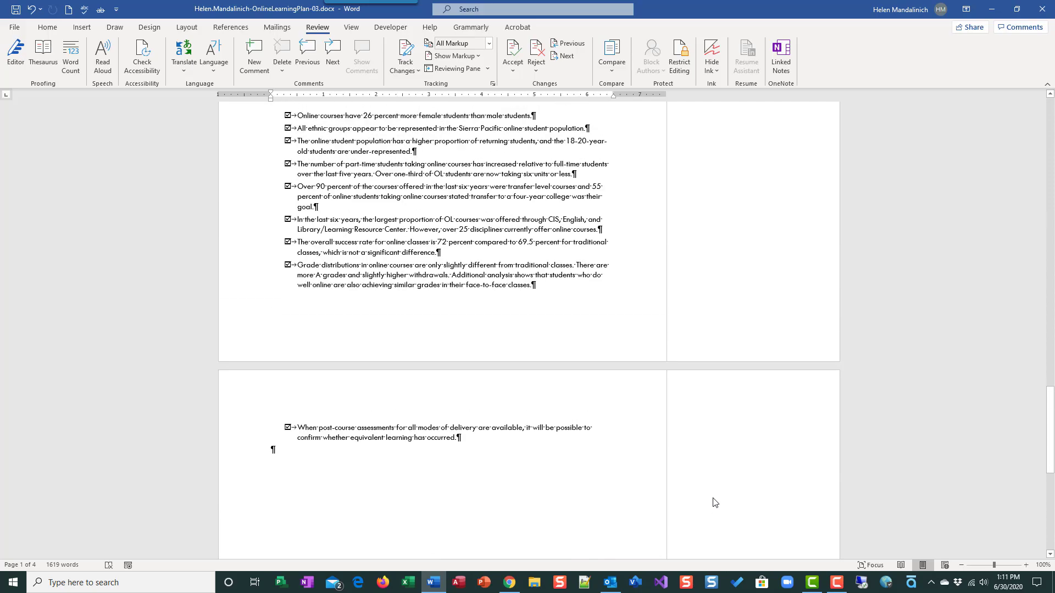
scroll(721, 505, up, 20)
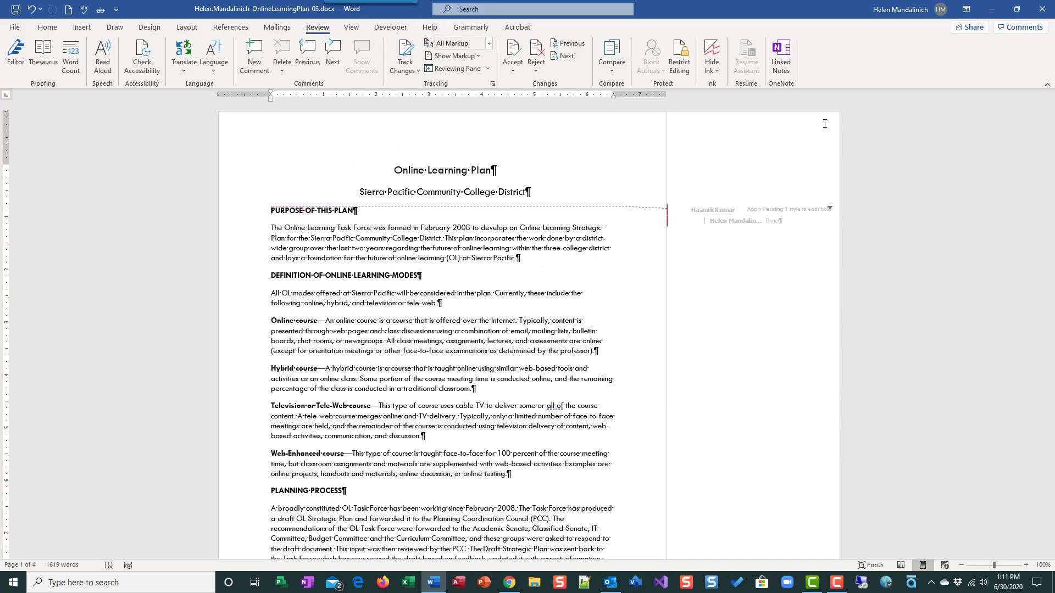
click(1016, 8)
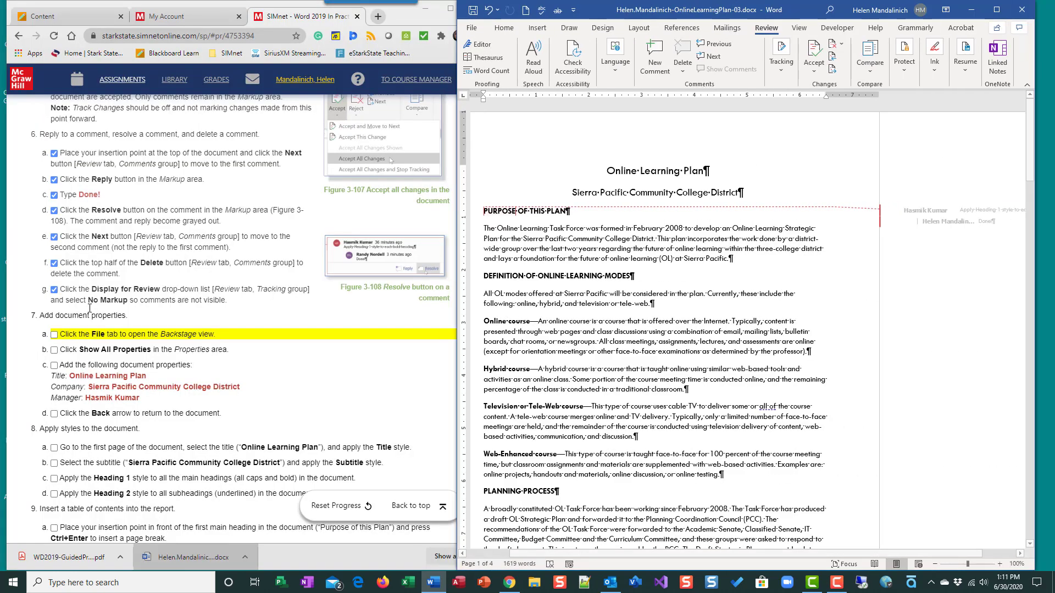